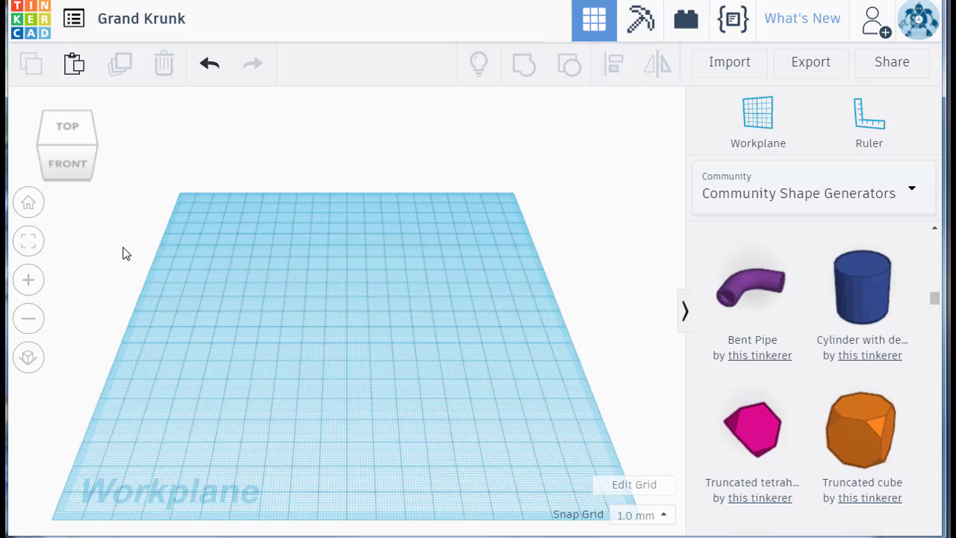
Step: Rename the design "turkey"
left_click(174, 22)
type("tu")
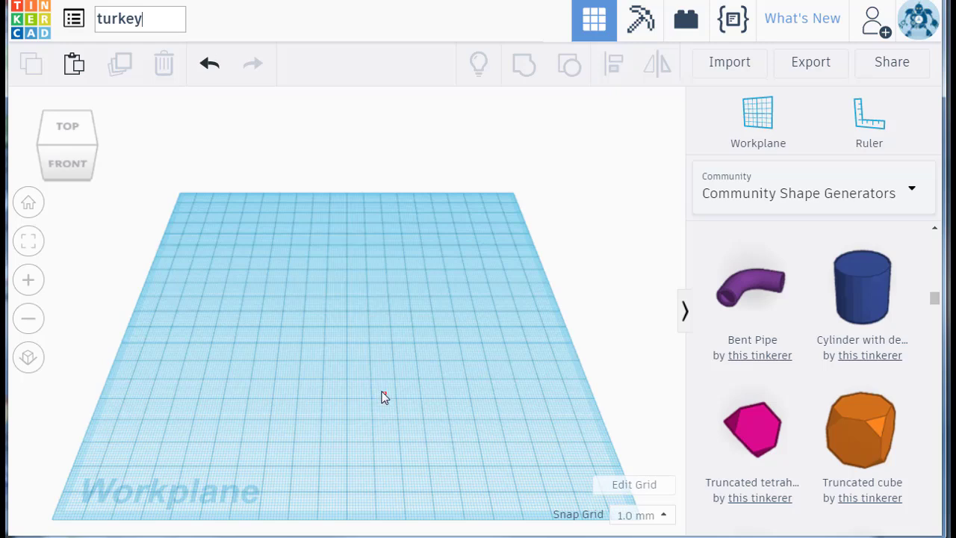
type("rkey")
Step: Place a Chick foot from the Extras shape collection near the middle of the workplane
left_click(810, 192)
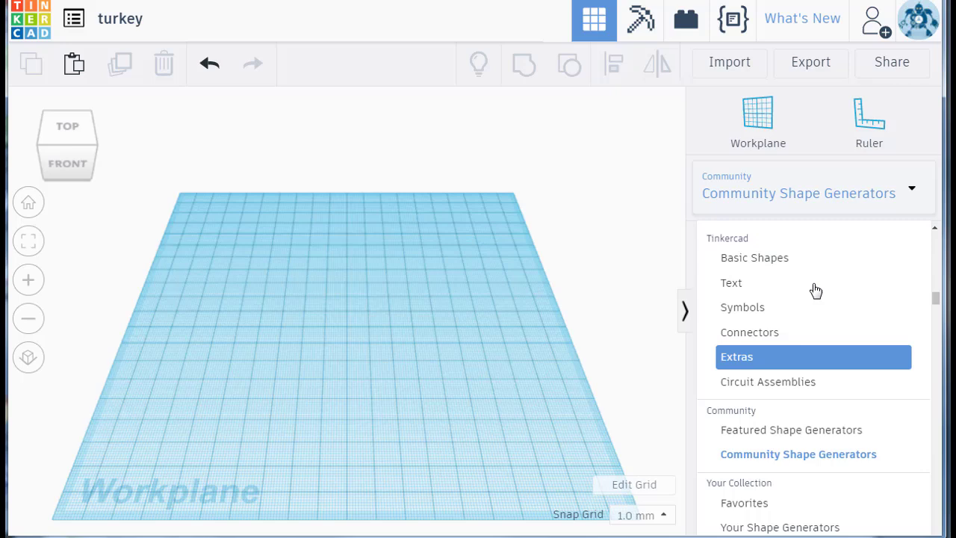
left_click(773, 362)
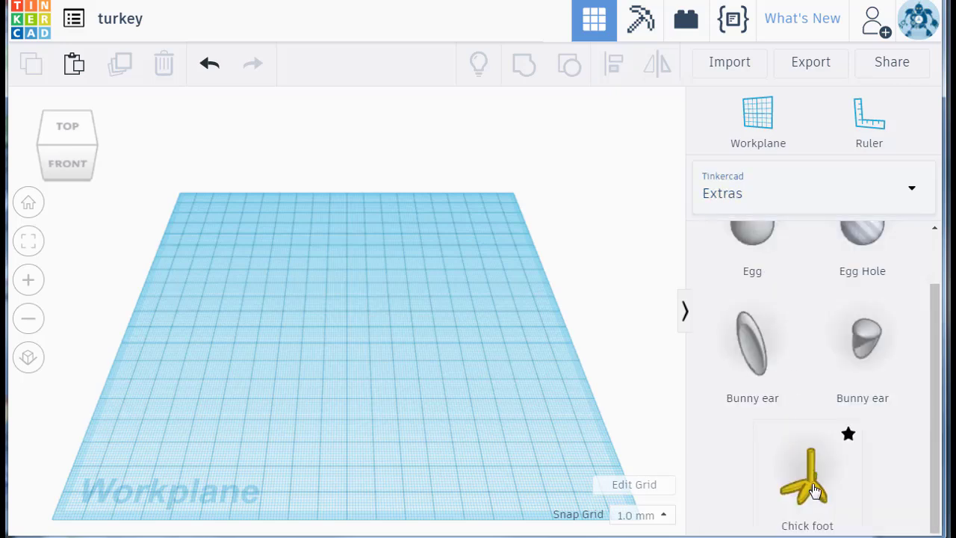
left_click_drag(242, 346, 304, 343)
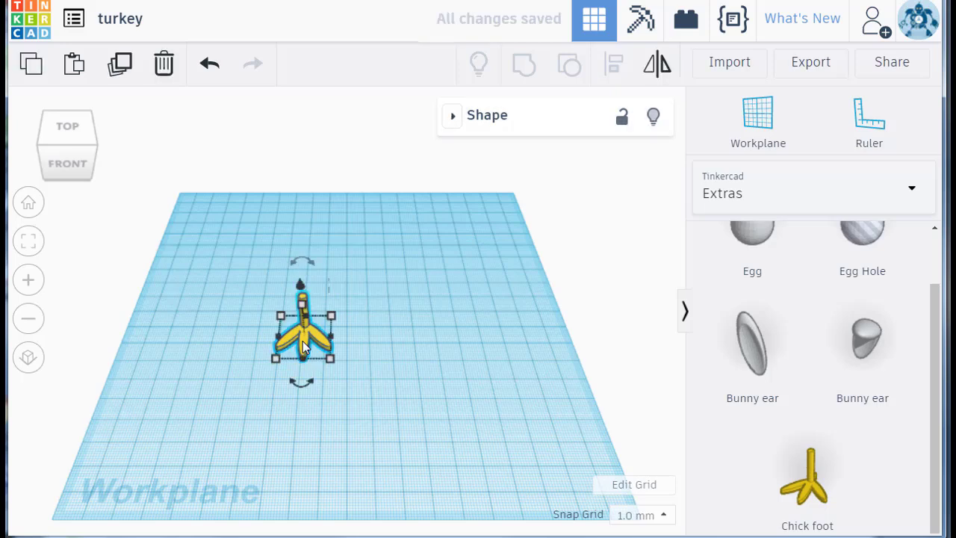
Step: Duplicate the chick foot and move the copy sideways so the two feet stand side by side
key("ctrl+d")
key("Right")
key("Right")
key("Right")
key("Right")
key("Right")
key("Right")
key("Right")
key("Right")
key("Right")
key("Right")
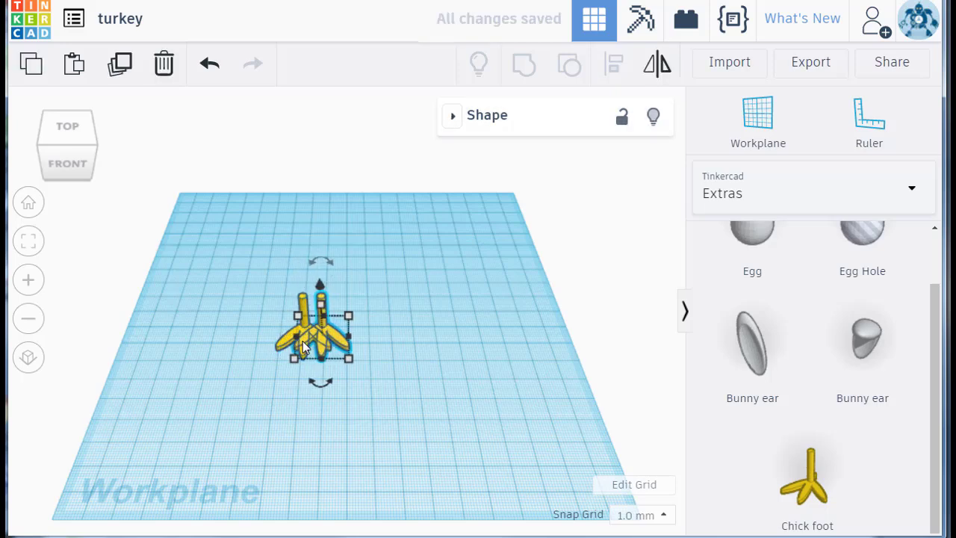
key("Right")
key("Right")
key("Right")
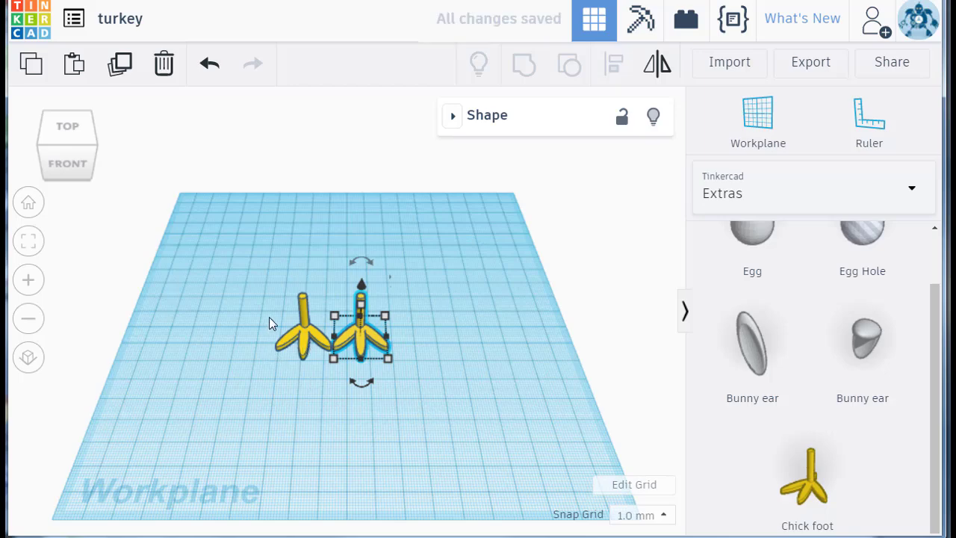
Step: Place a sphere from Basic Shapes in front of the chick feet, and group the two feet into one object
right_click_drag(271, 319, 448, 418)
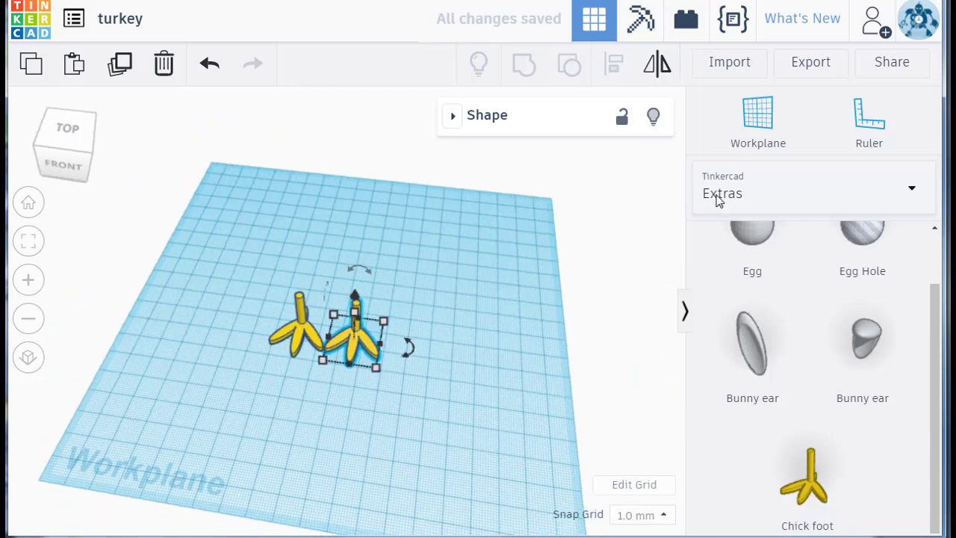
left_click(722, 192)
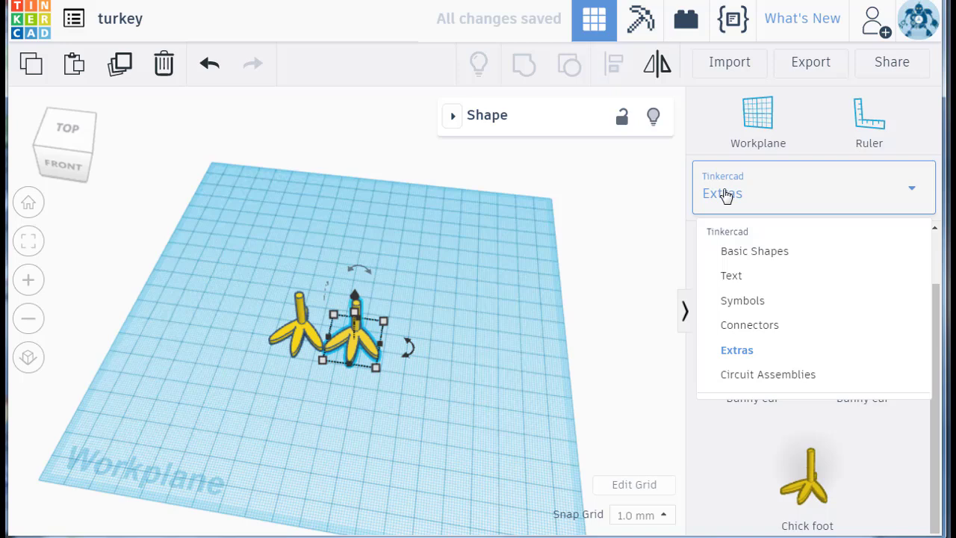
left_click(755, 257)
scroll(826, 323, "down", 2)
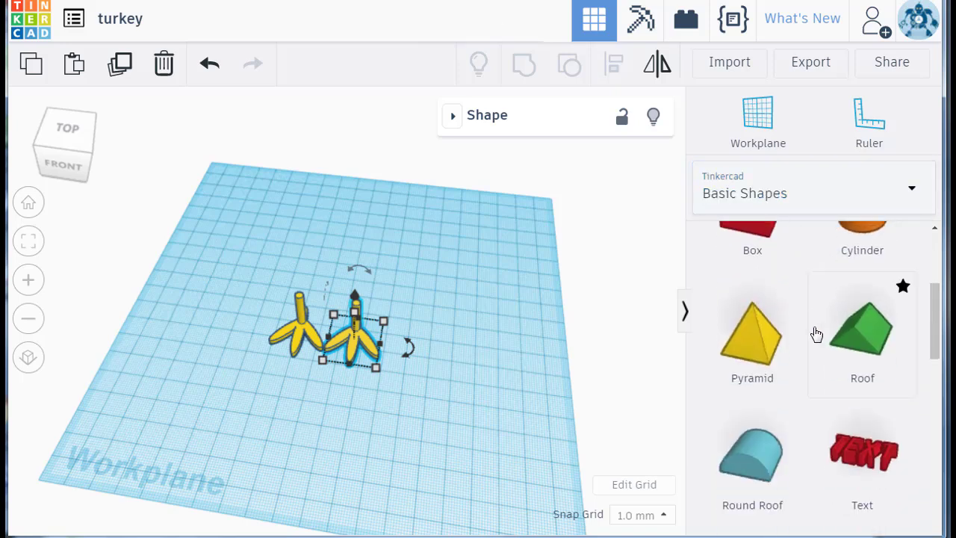
scroll(813, 333, "down", 5)
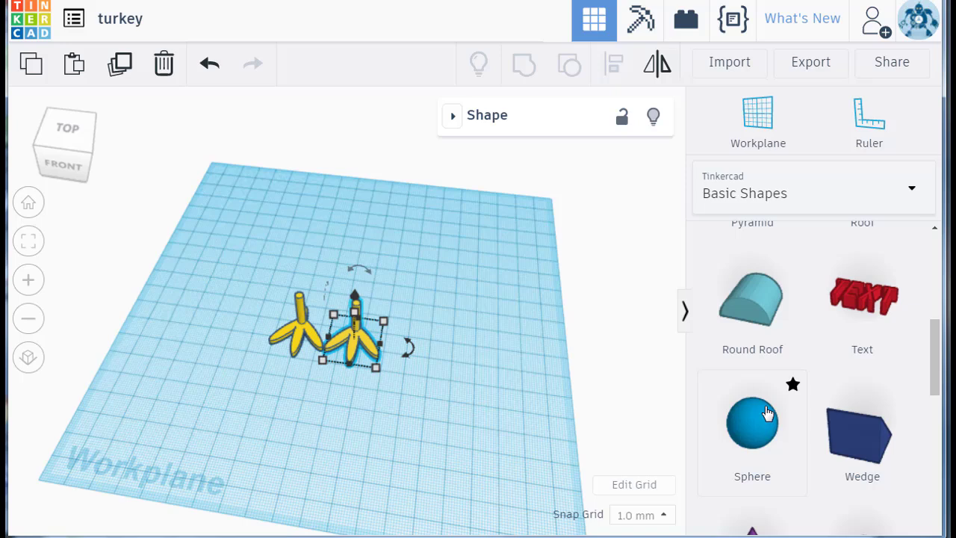
left_click_drag(767, 413, 304, 412)
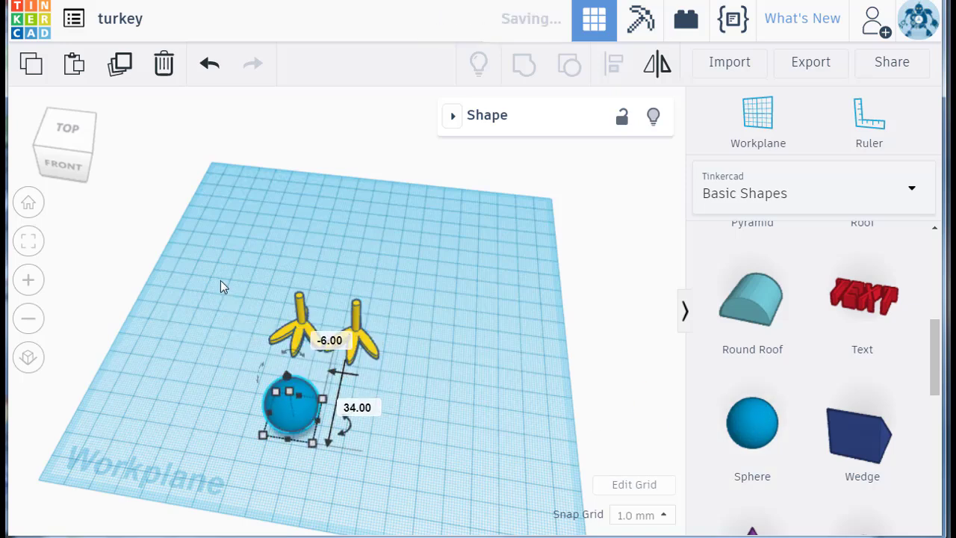
left_click_drag(220, 280, 389, 336)
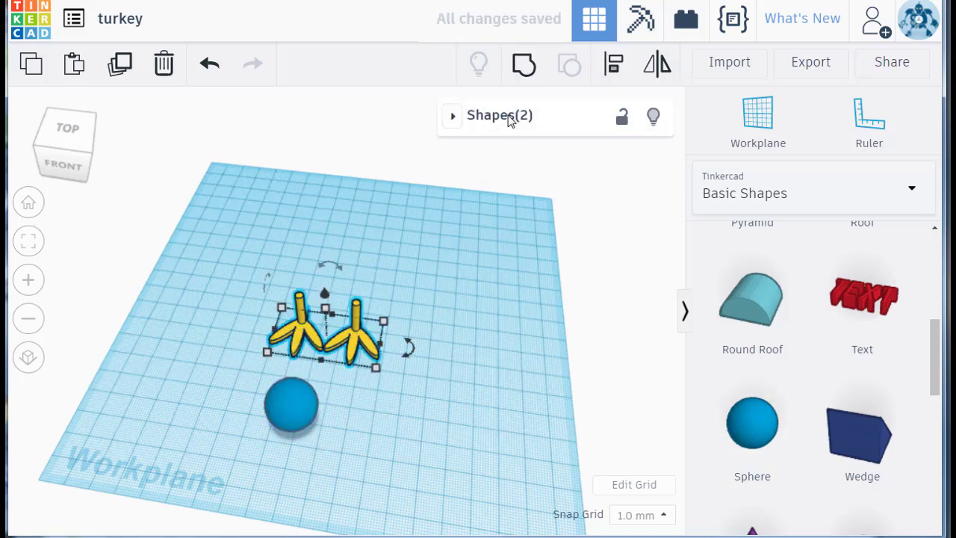
left_click(518, 74)
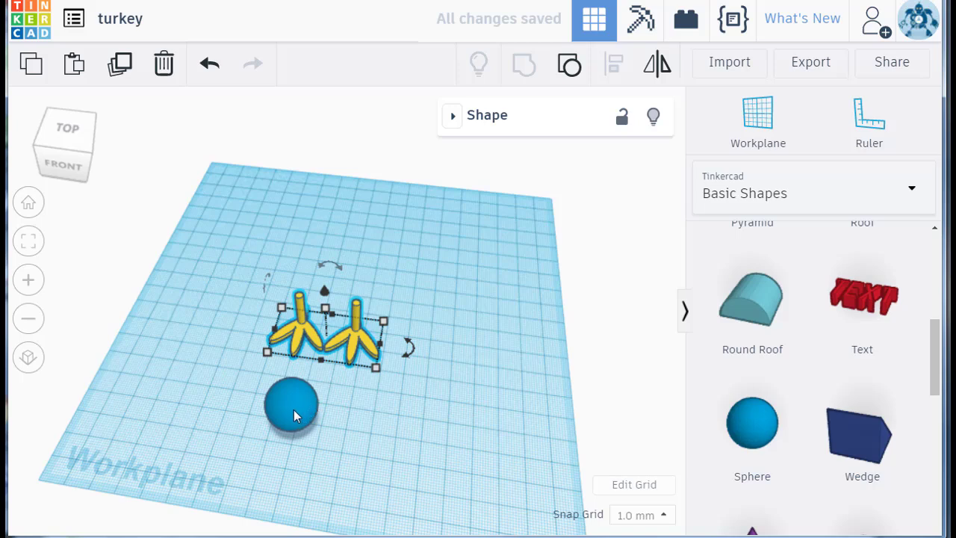
Step: Stretch the sphere over the feet into an egg-shaped body about 55 mm long and 40 mm wide
left_click_drag(294, 410, 309, 424)
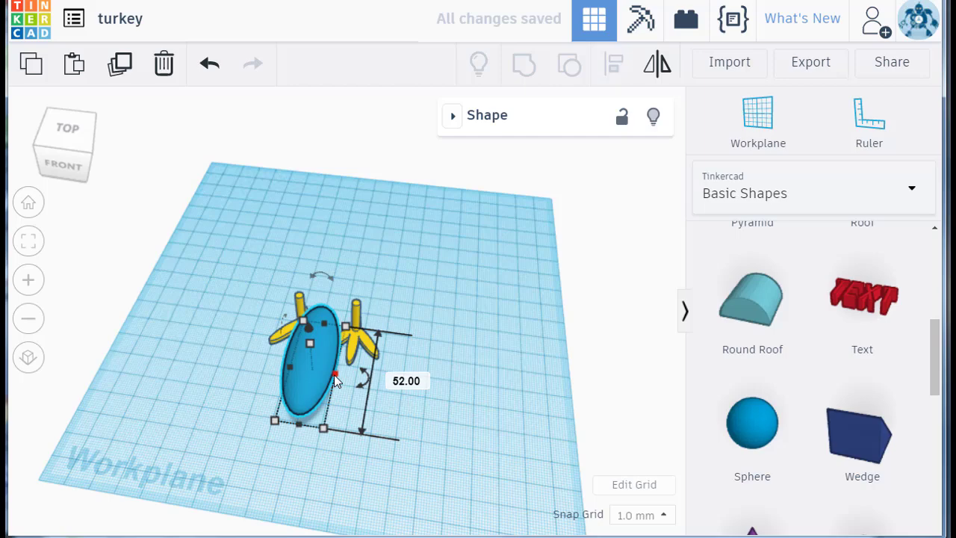
left_click_drag(334, 374, 418, 382)
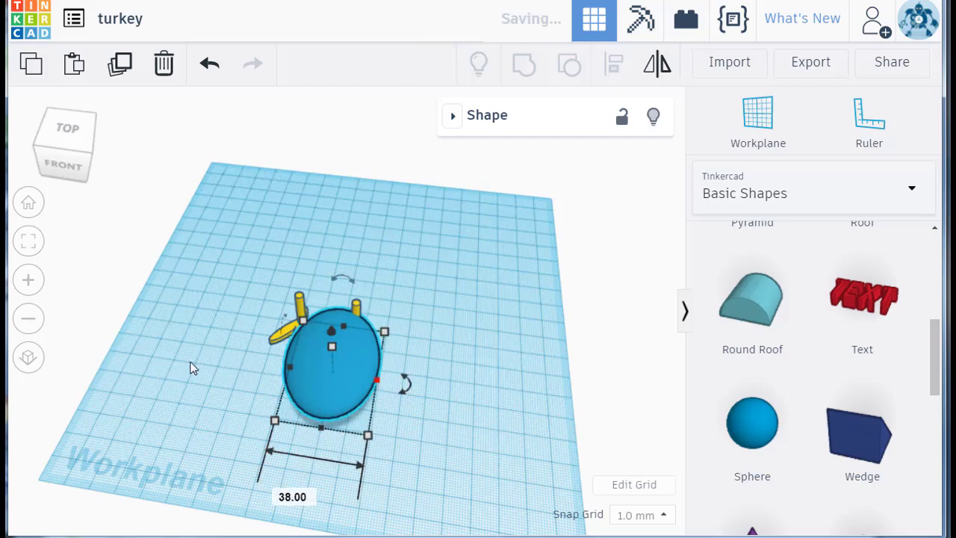
right_click_drag(191, 362, 106, 328)
right_click_drag(386, 394, 393, 451)
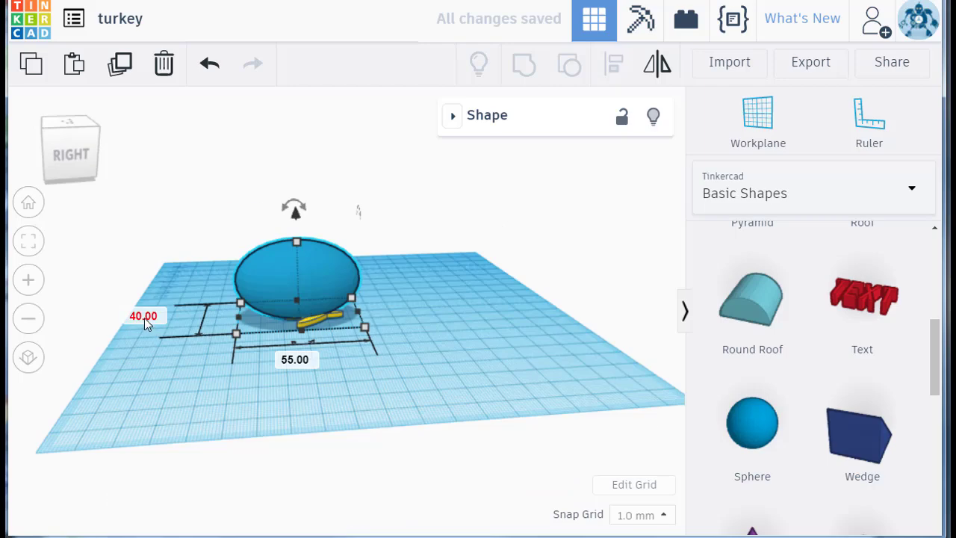
right_click_drag(277, 366, 247, 284)
Step: Align the body and the grouped feet on their centers in both length and width
left_click_drag(216, 243, 445, 362)
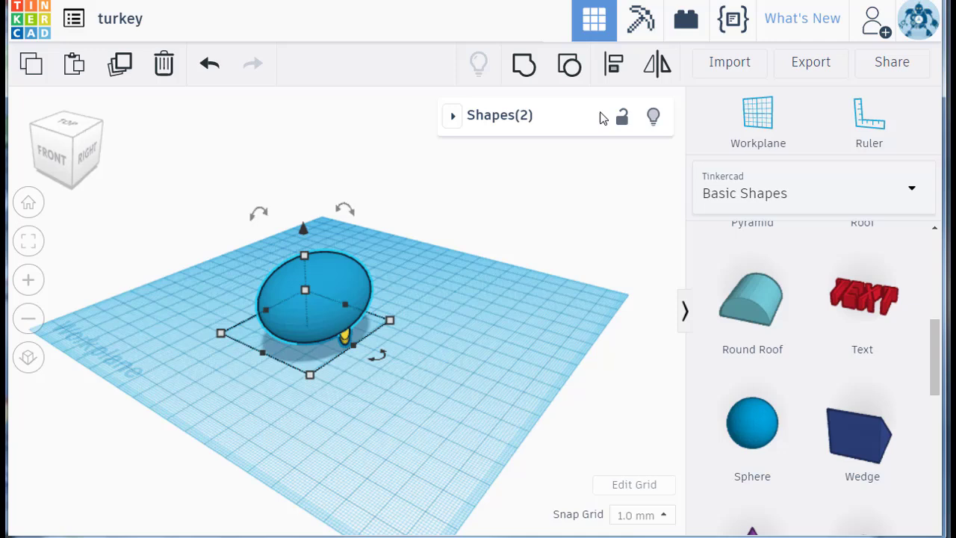
left_click(612, 66)
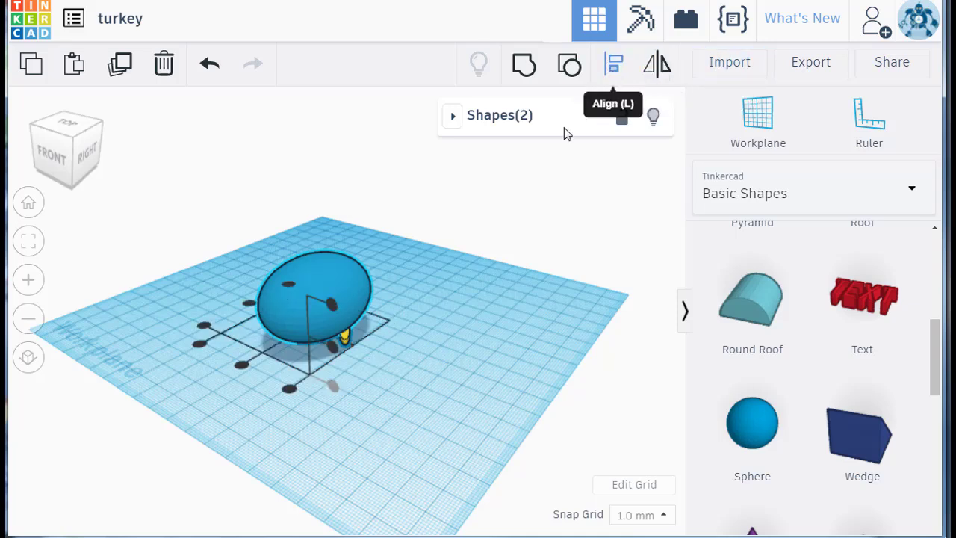
left_click(249, 307)
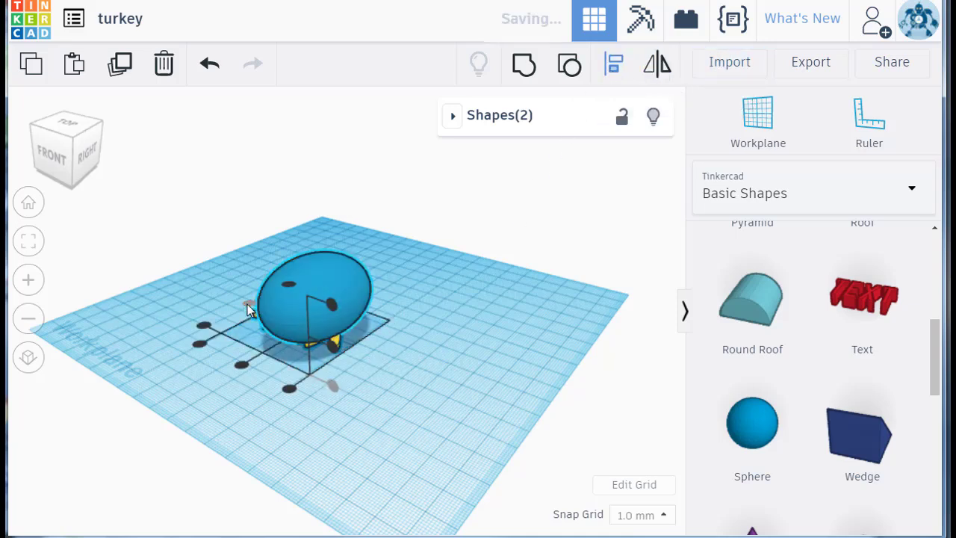
left_click(242, 365)
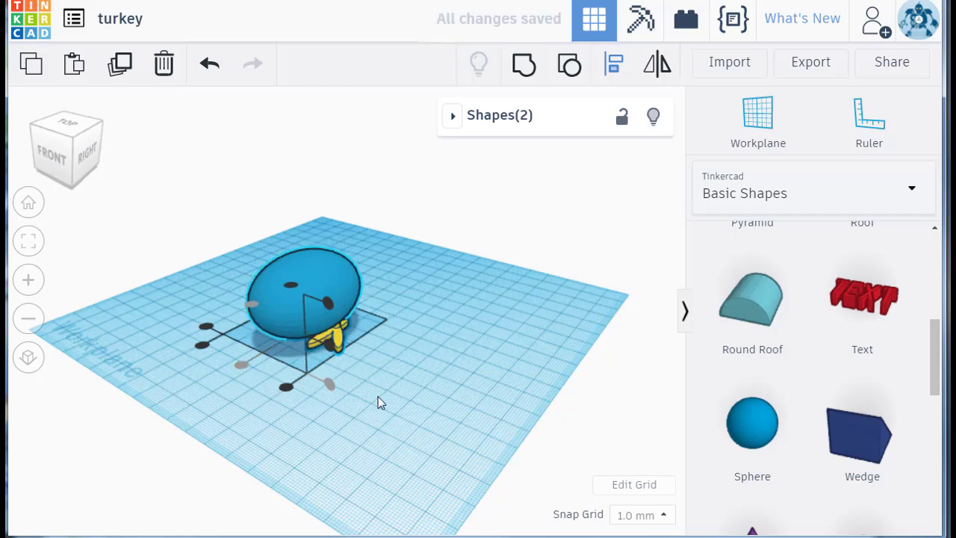
Step: Raise the egg-shaped body off the workplane so it rests on top of the chick legs
right_click_drag(378, 396, 352, 379)
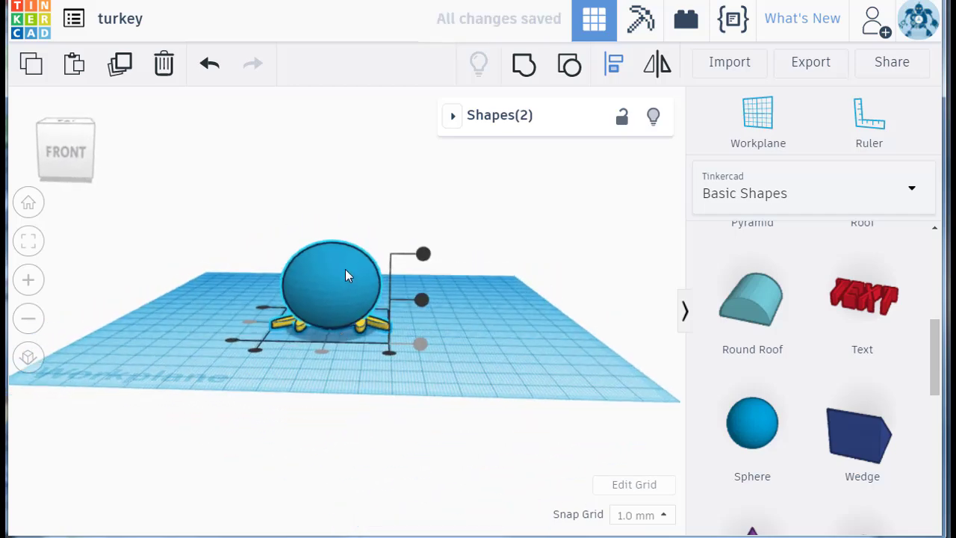
left_click(553, 381)
left_click(330, 281)
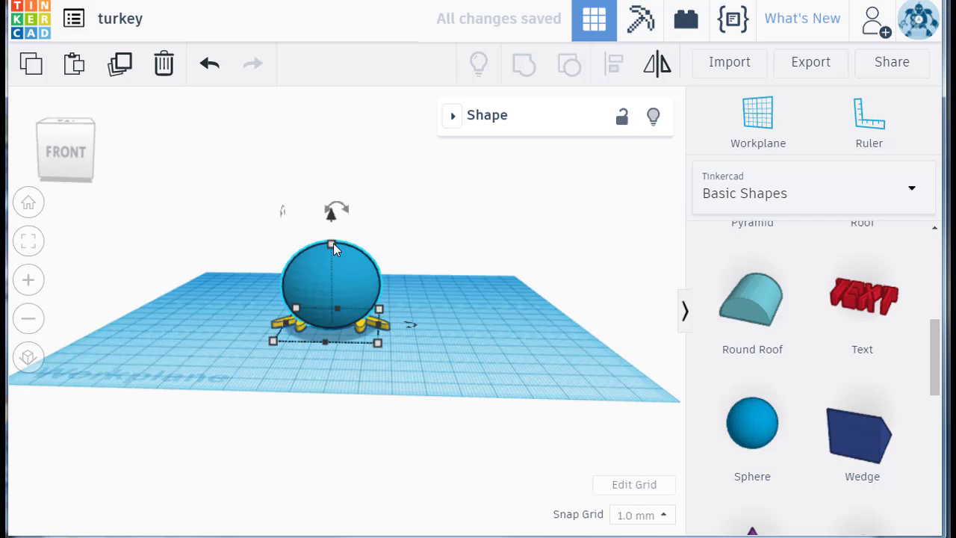
left_click(582, 290)
left_click(330, 255)
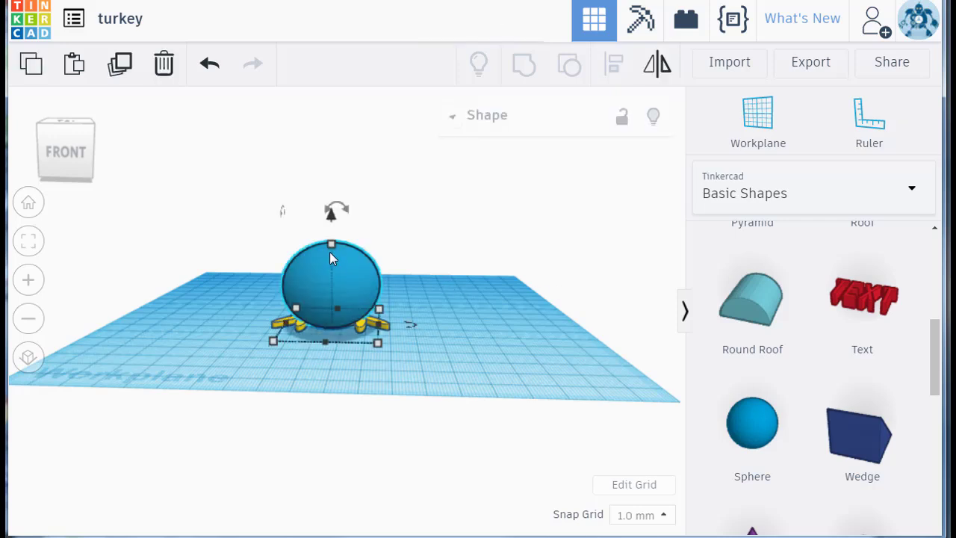
left_click_drag(328, 195, 327, 182)
left_click(502, 174)
right_click_drag(523, 142, 543, 186)
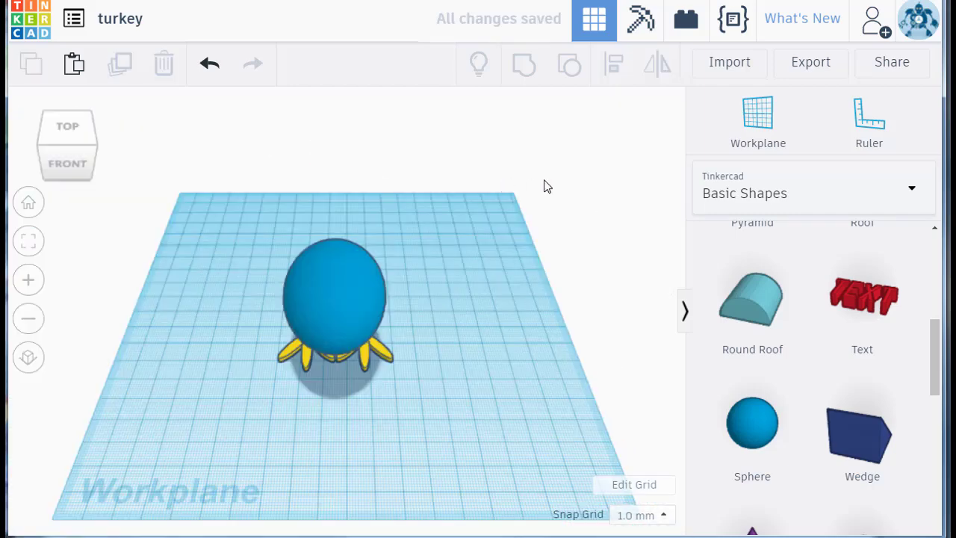
Step: Place a second sphere beside the turkey body and set its width to 6 mm and its depth to 3 mm
left_click_drag(754, 429, 457, 343)
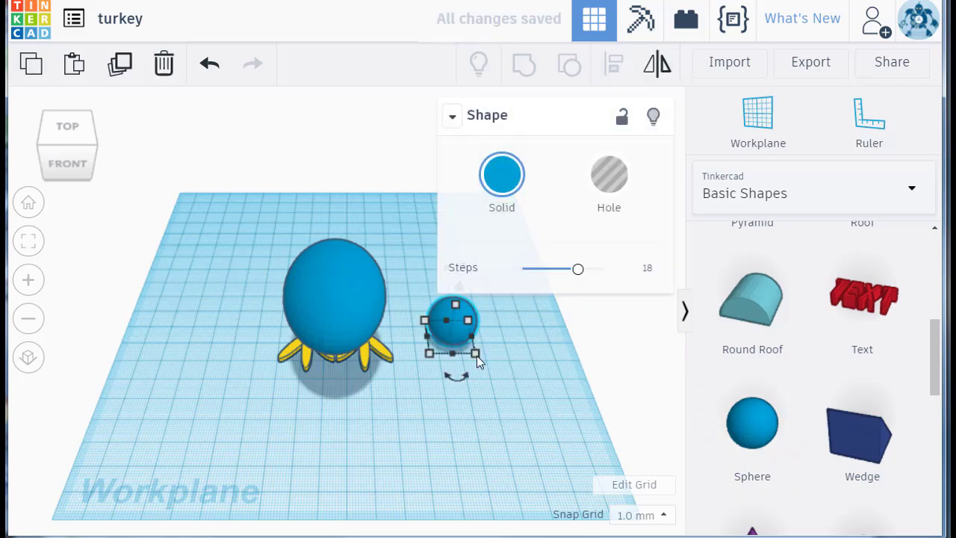
mouse_move(430, 356)
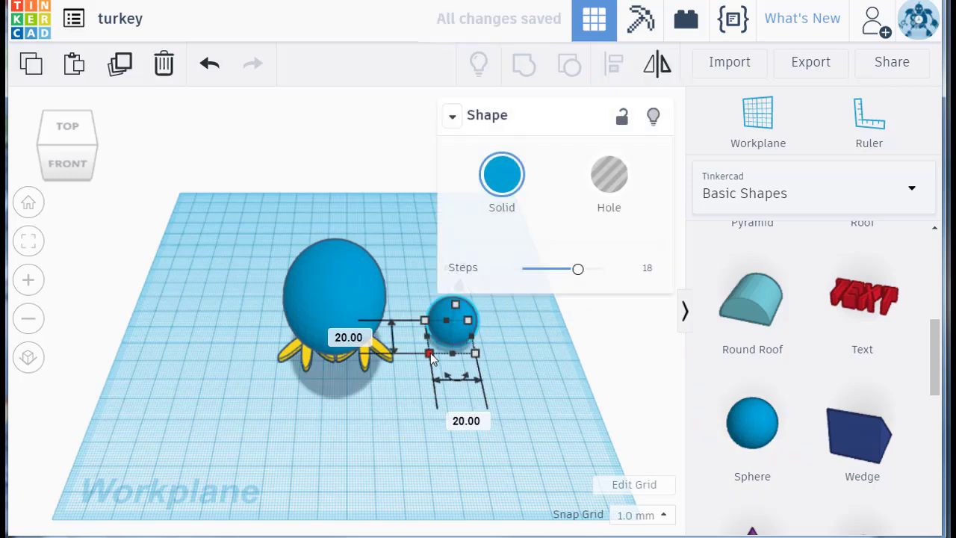
left_click(465, 422)
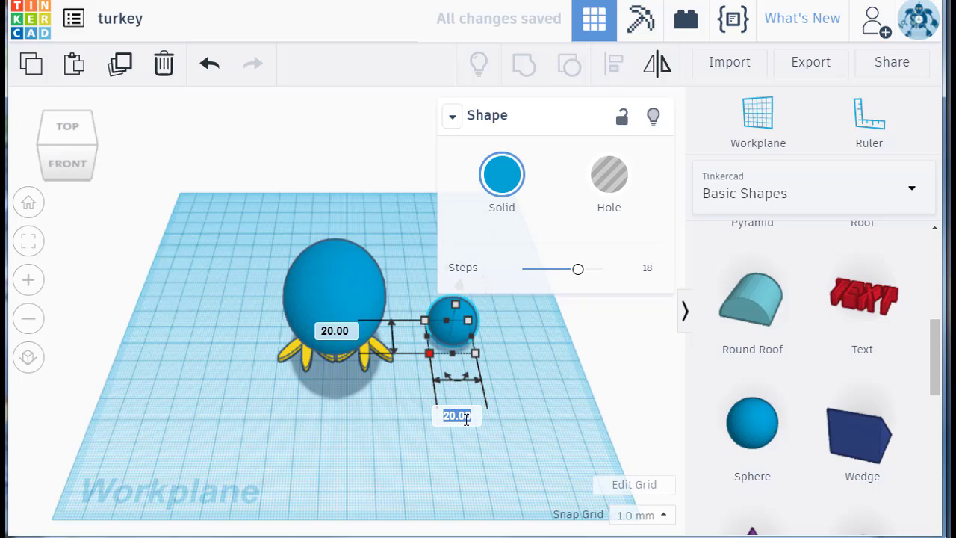
type("6")
key("Return")
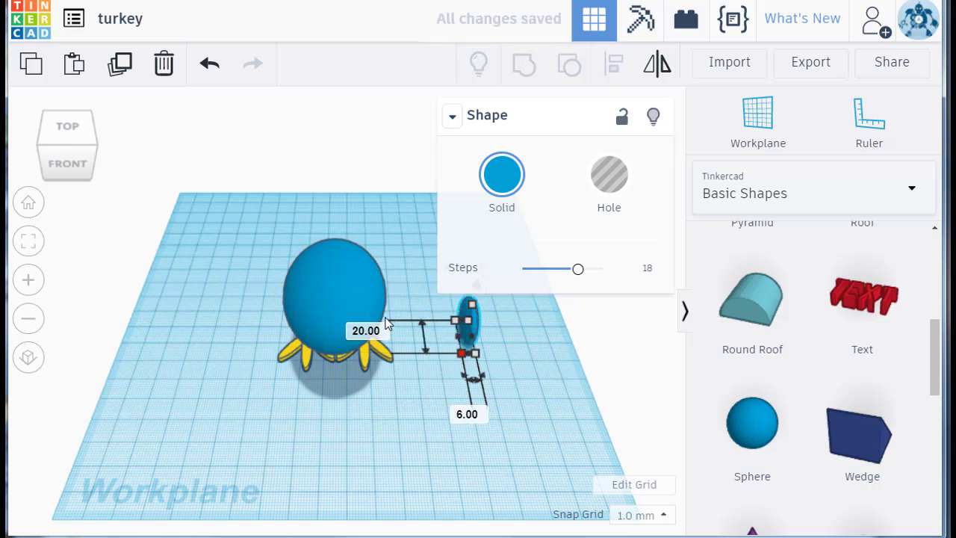
left_click(381, 331)
type("3")
key("Return")
Step: Set the height of the thin flattened sphere beside the body to 30 mm
right_click_drag(380, 332, 380, 309)
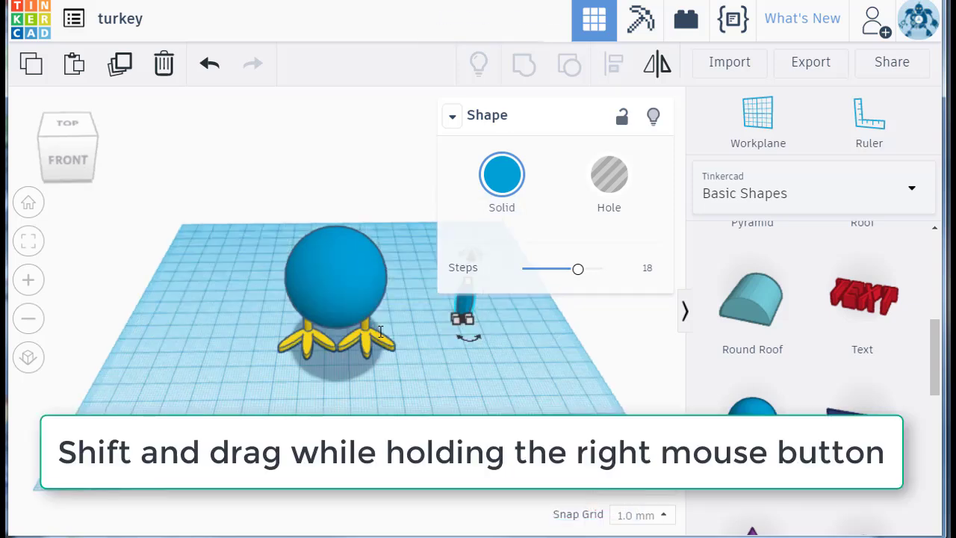
right_click_drag(529, 358, 288, 354, "shift")
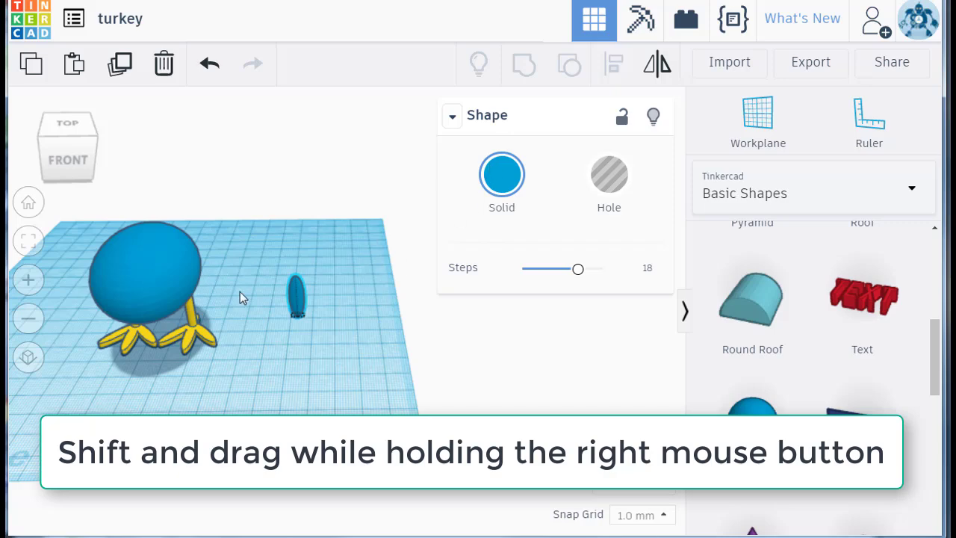
scroll(297, 293, "up", 5)
left_click(279, 280)
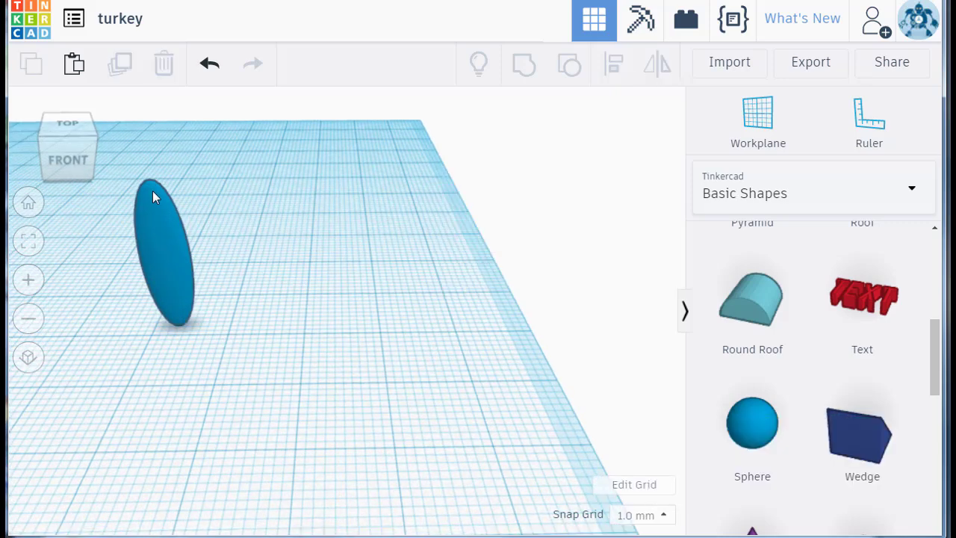
left_click(156, 191)
mouse_move(147, 180)
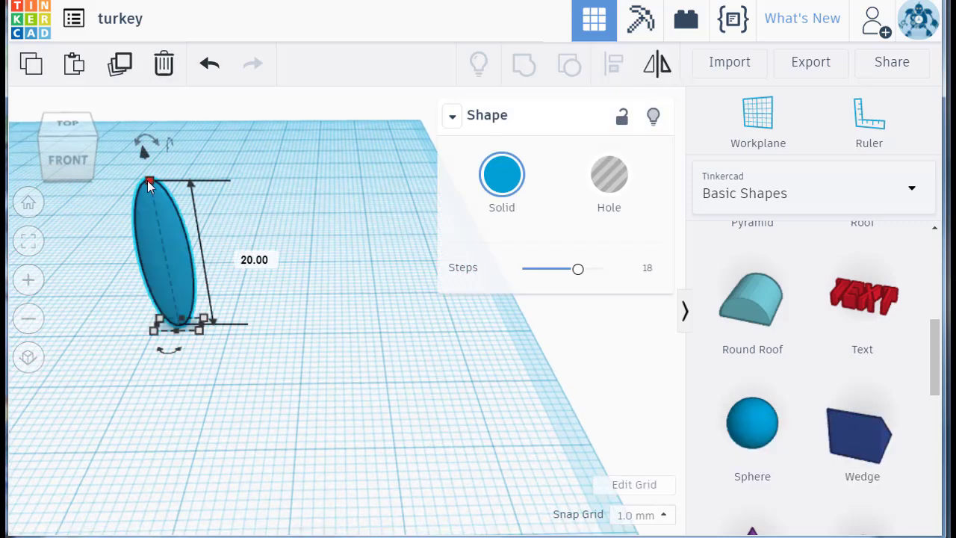
left_click(257, 256)
type("30")
key("Return")
scroll(240, 255, "down", 3)
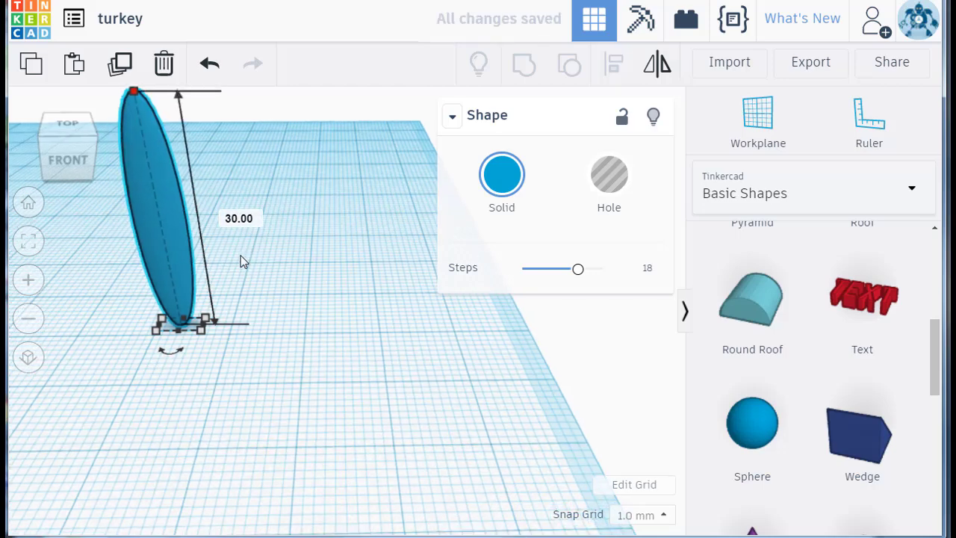
scroll(240, 255, "down", 2)
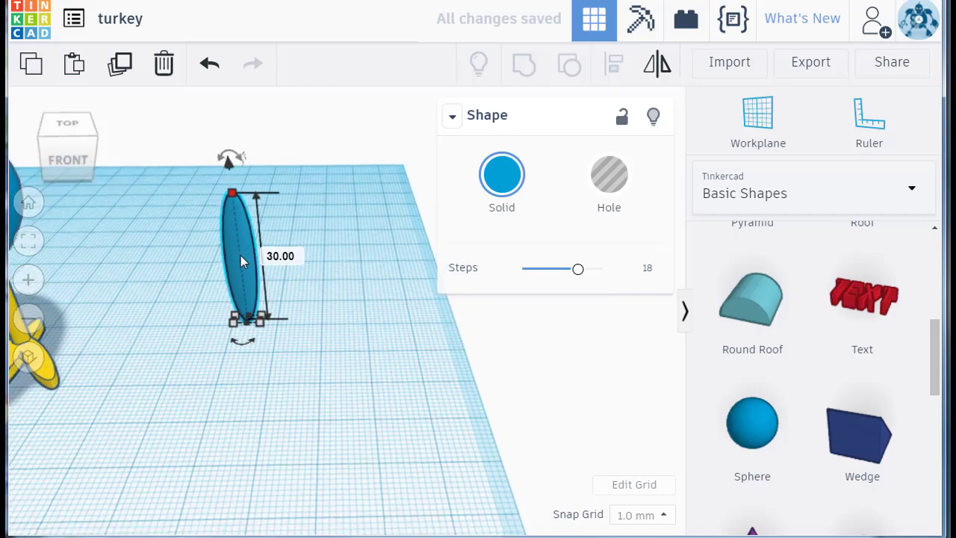
scroll(241, 255, "up", 1)
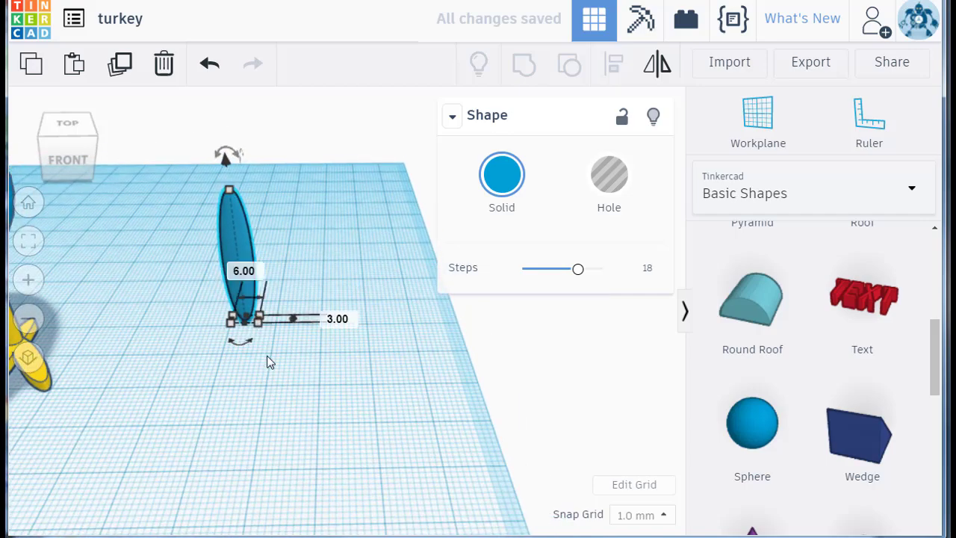
Step: Color the tall thin sphere beside the body red as the first tail feather
left_click(495, 183)
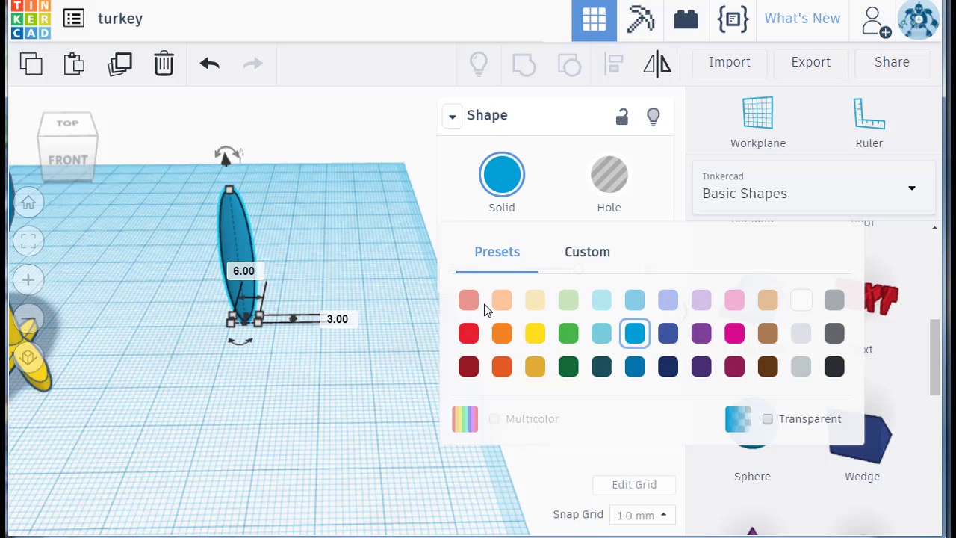
left_click(467, 333)
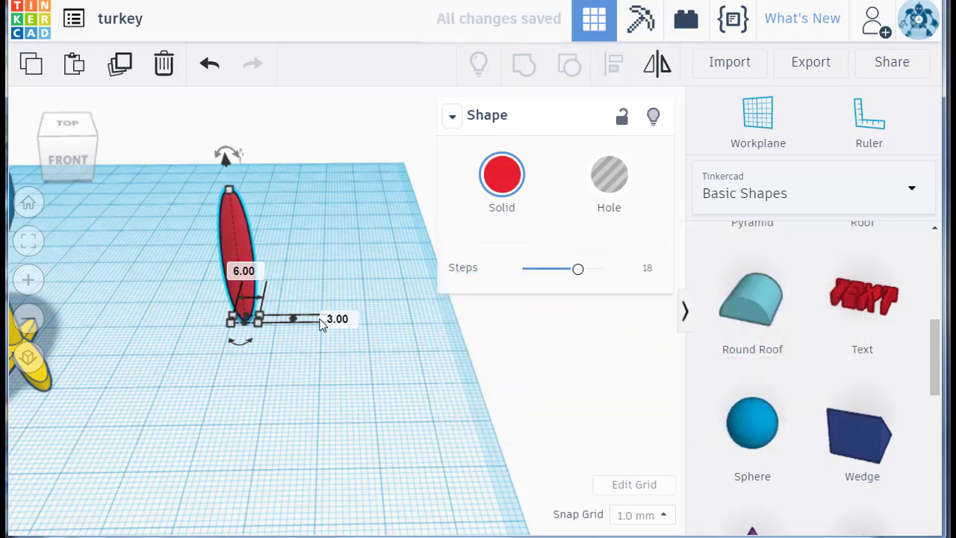
left_click(233, 154)
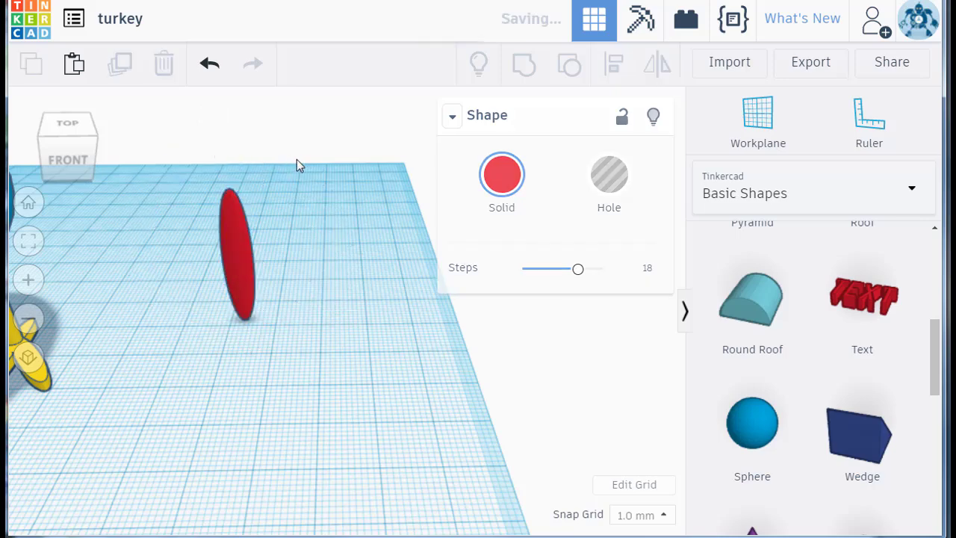
Step: Duplicate the red feather, shift the copy 3 mm to the right and tilt it outward by 6°
key("Right")
key("Right")
key("Right")
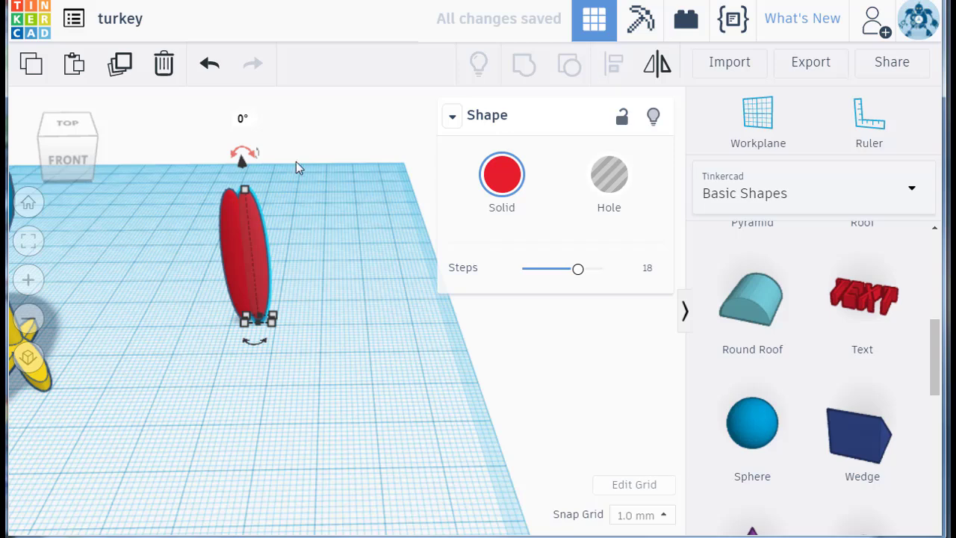
mouse_move(255, 155)
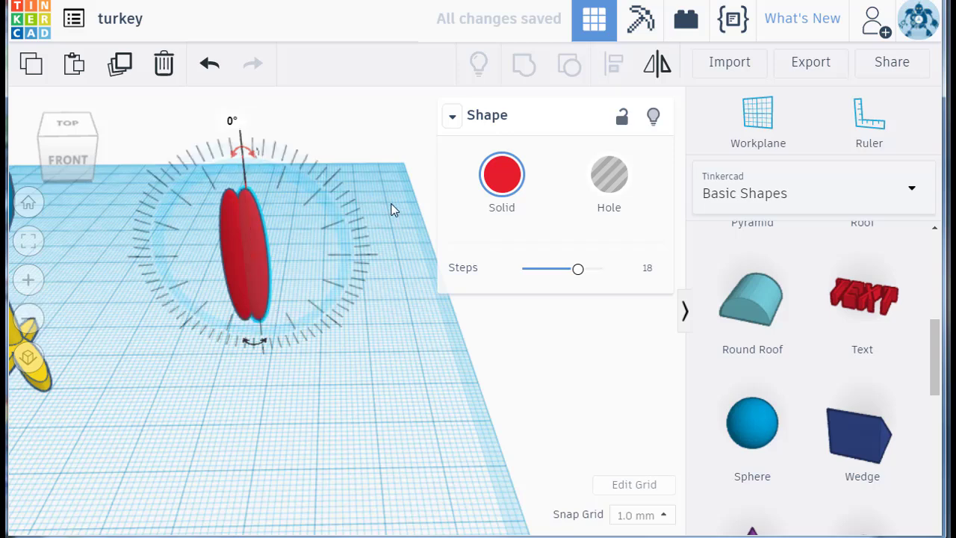
left_click_drag(247, 150, 283, 157)
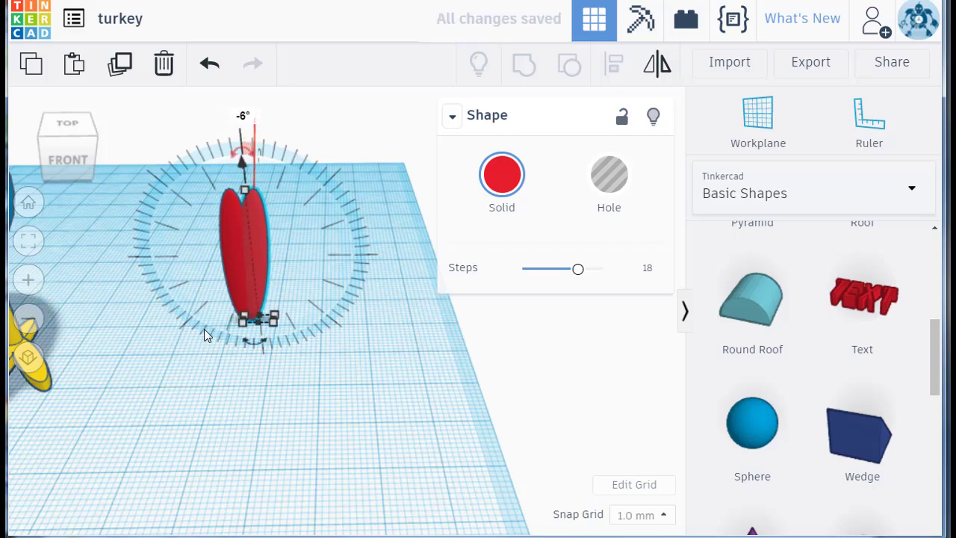
Step: Color the tilted feather orange and add a repeated duplicate beside it in yellow
left_click(489, 195)
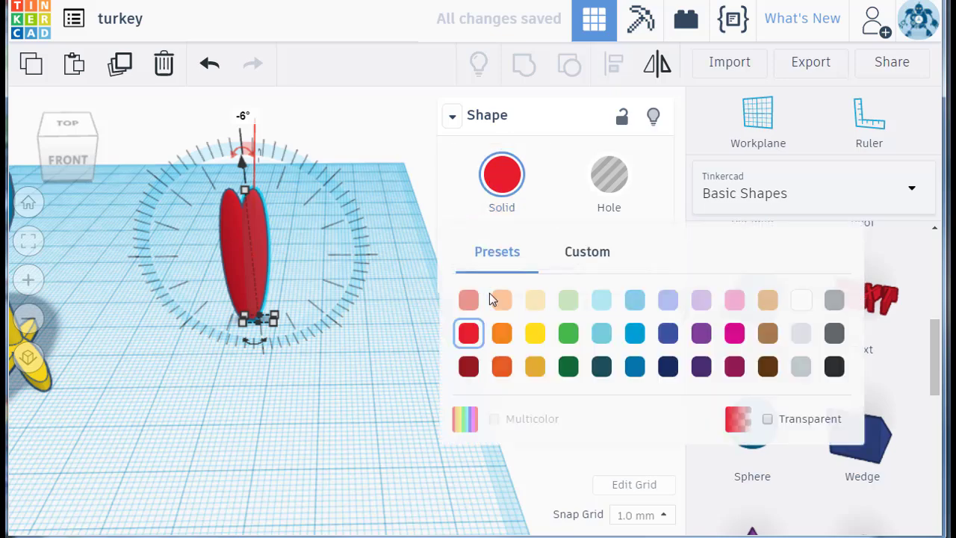
left_click(505, 336)
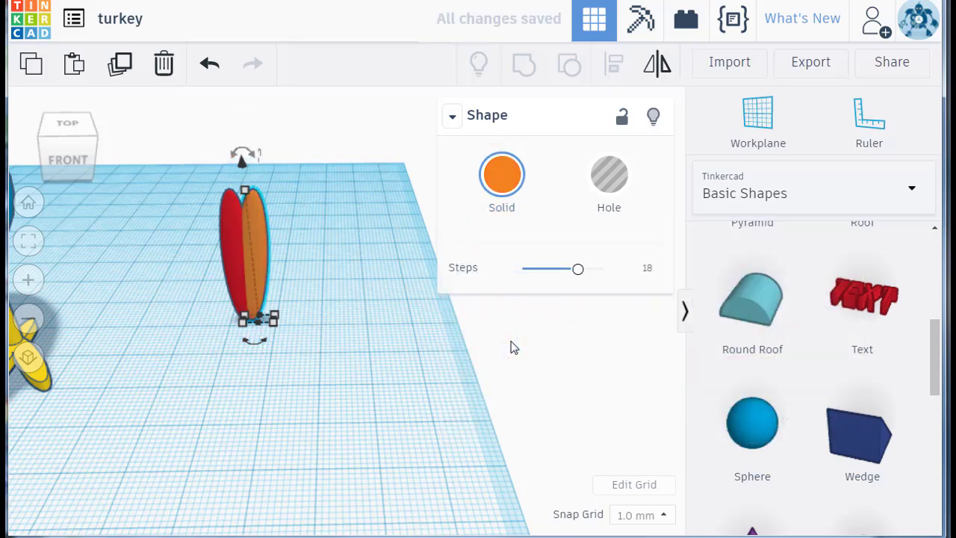
key("ctrl+d")
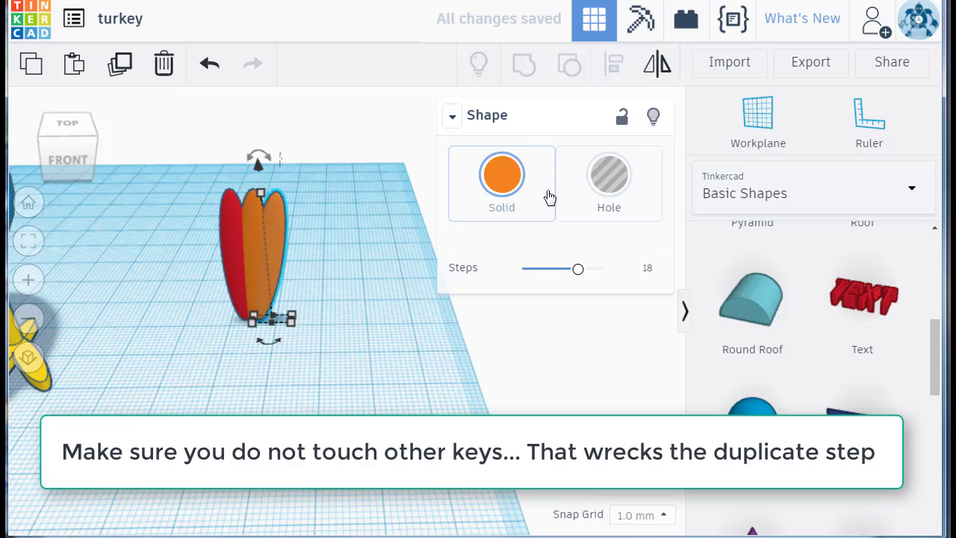
left_click(507, 190)
left_click(536, 339)
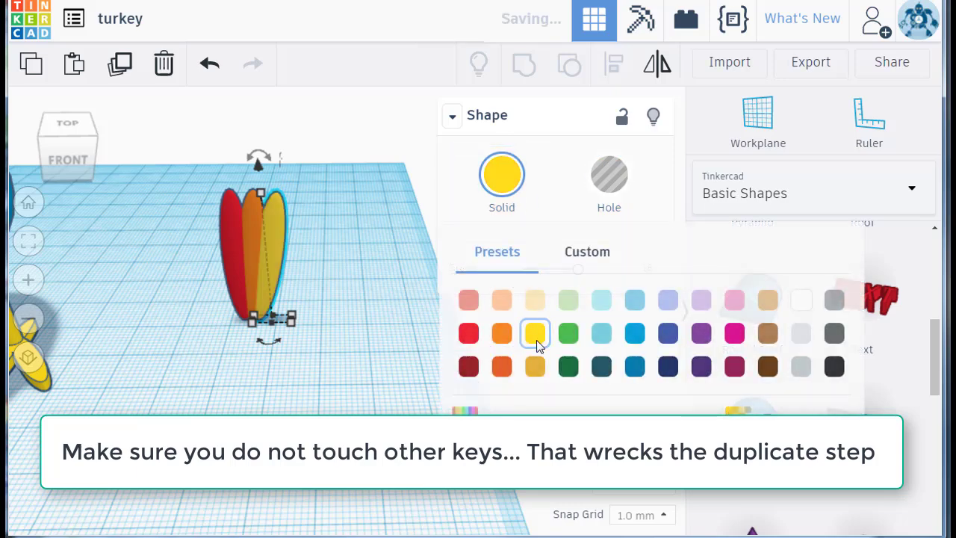
Step: Repeat the feather duplication twice more, coloring the new copies dark red and orange
key("ctrl+d")
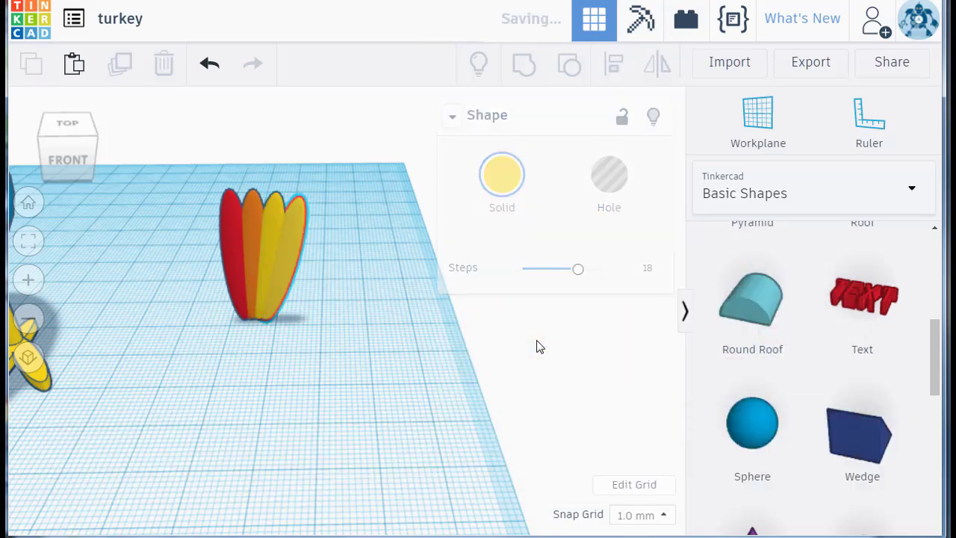
left_click(506, 184)
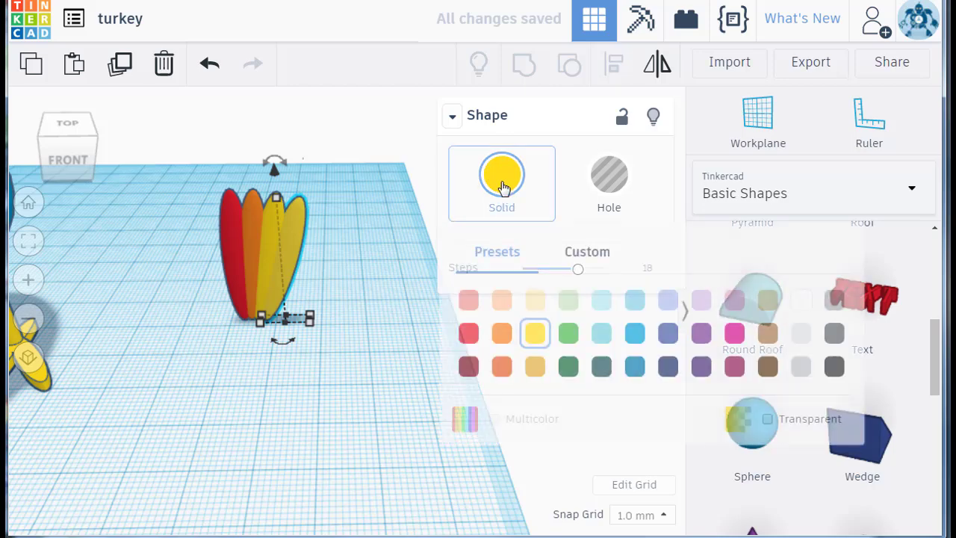
left_click(469, 366)
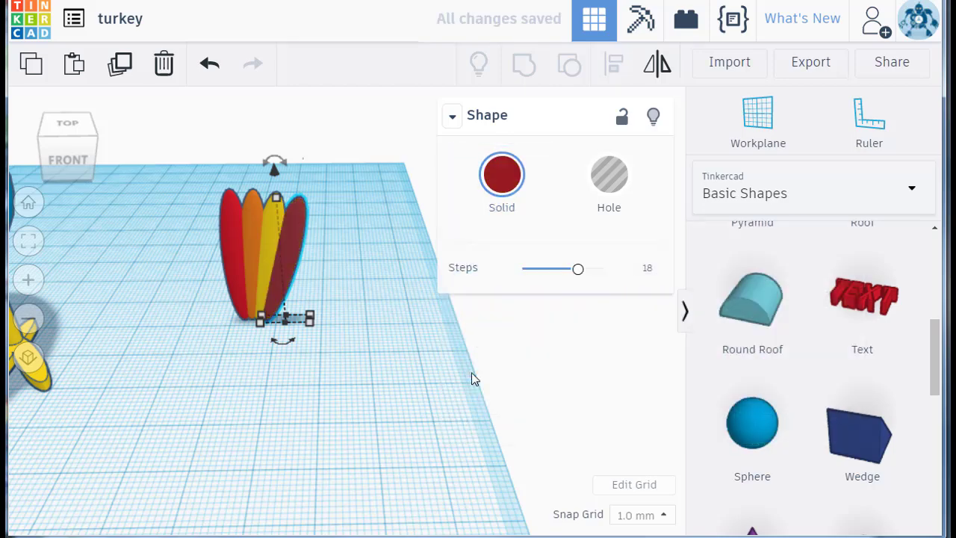
key("ctrl+d")
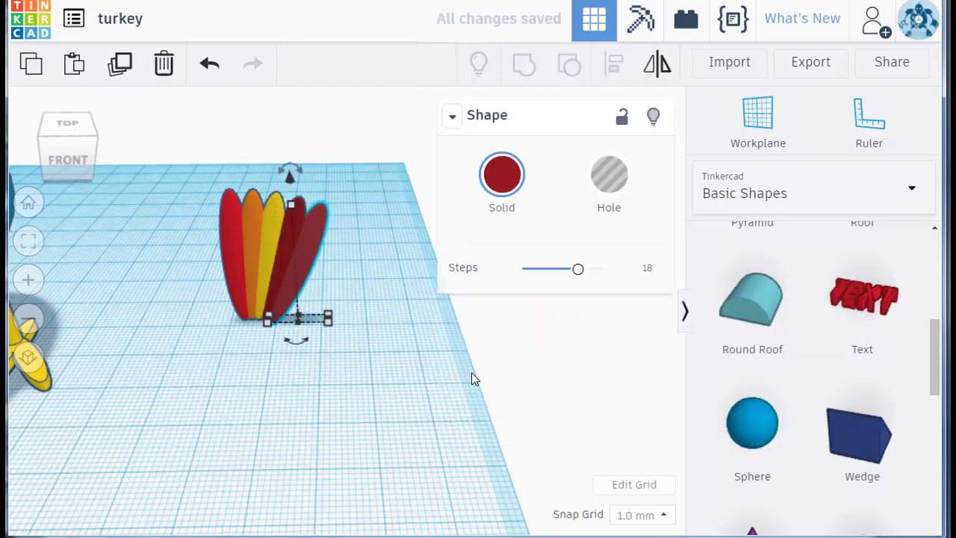
left_click(502, 179)
left_click(512, 335)
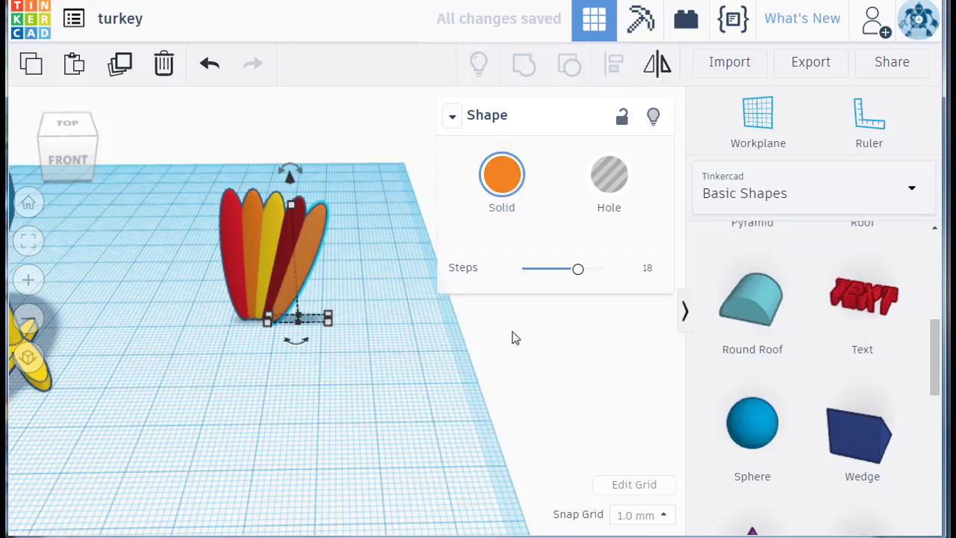
Step: Extend the fan with two further repeated duplicates, coloring the inner one red and the outermost one orange
key("ctrl+d")
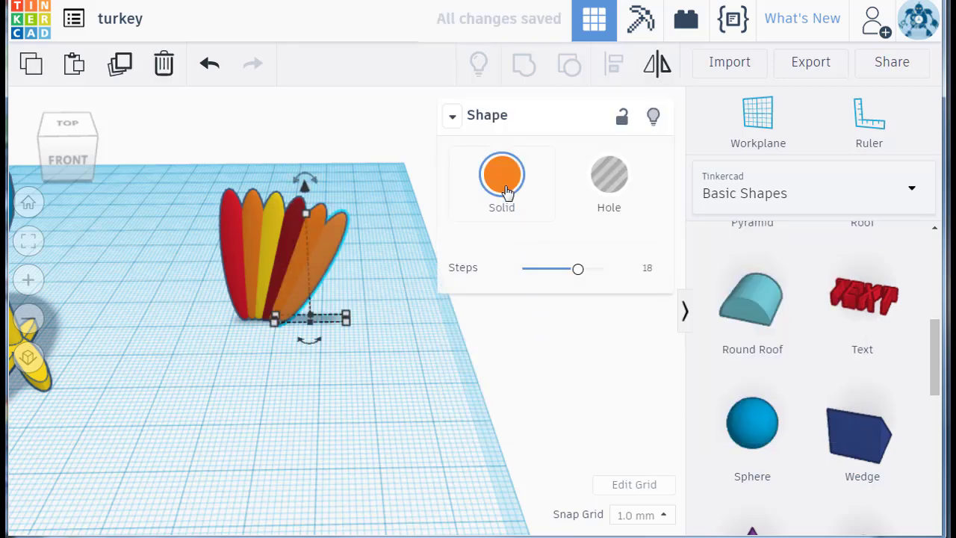
left_click(504, 192)
left_click(468, 335)
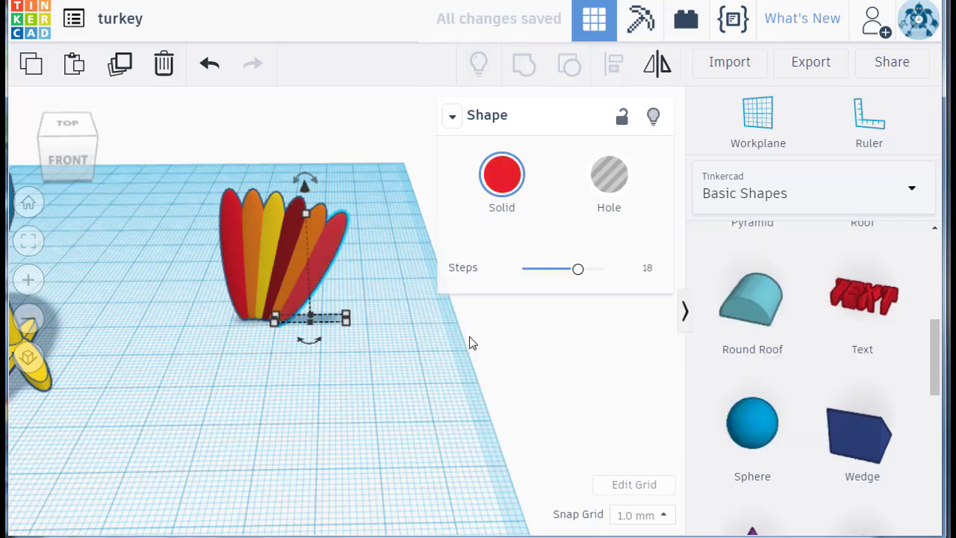
key("ctrl+d")
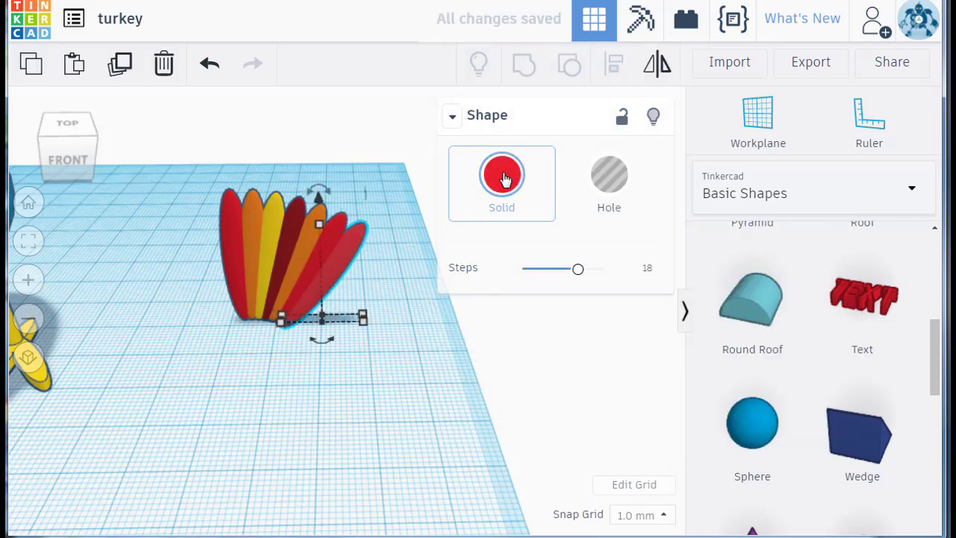
left_click(503, 192)
left_click(501, 333)
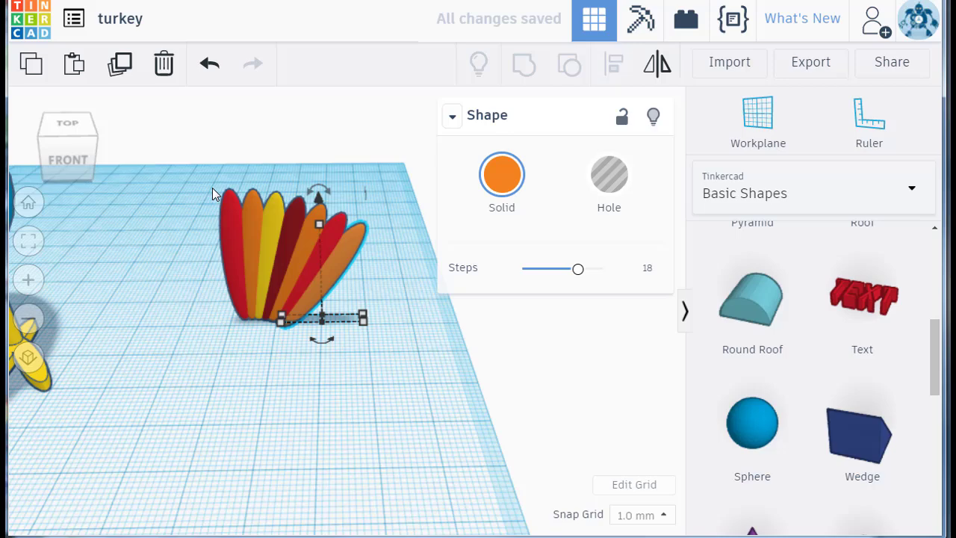
Step: Group all seven feathers and enable Multicolor so the group keeps the individual feather colors
left_click_drag(189, 164, 411, 345)
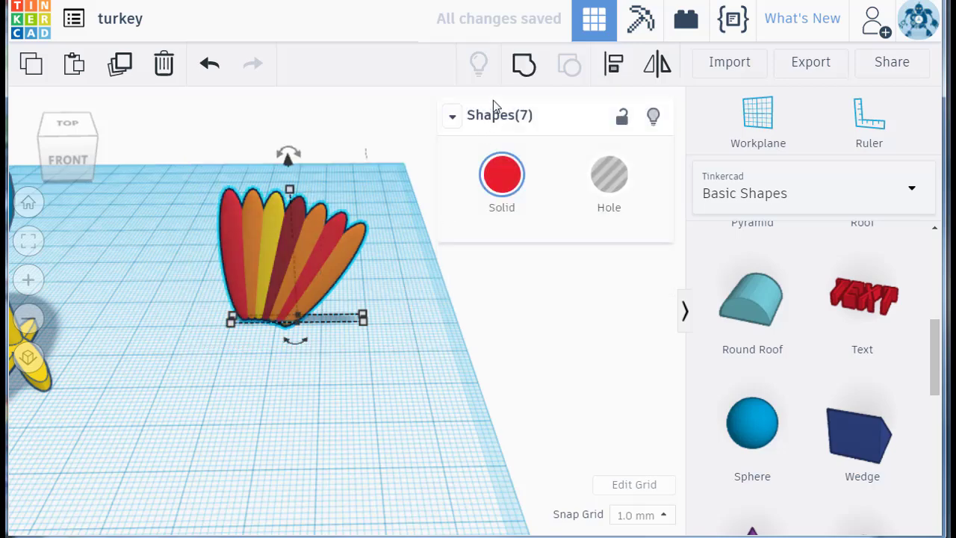
key("ctrl+g")
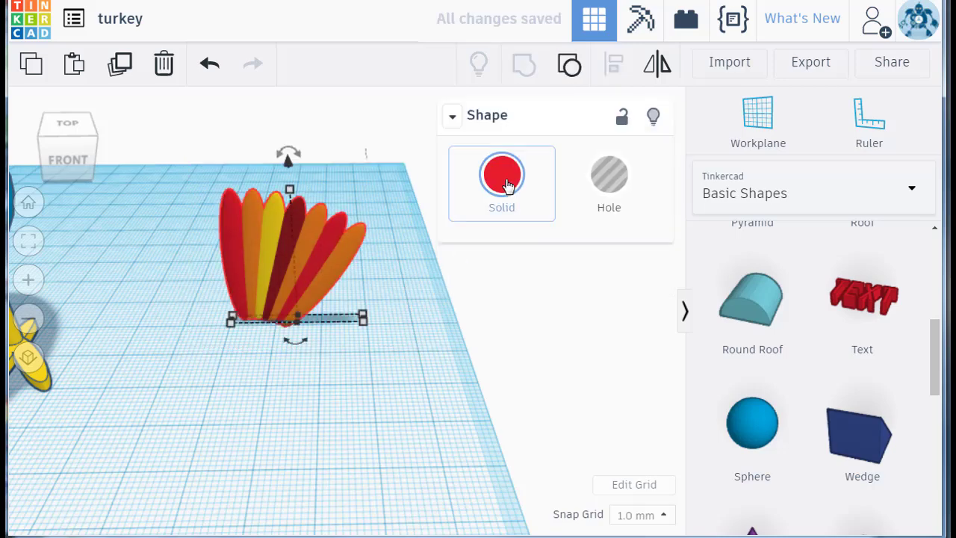
left_click(506, 182)
left_click(507, 182)
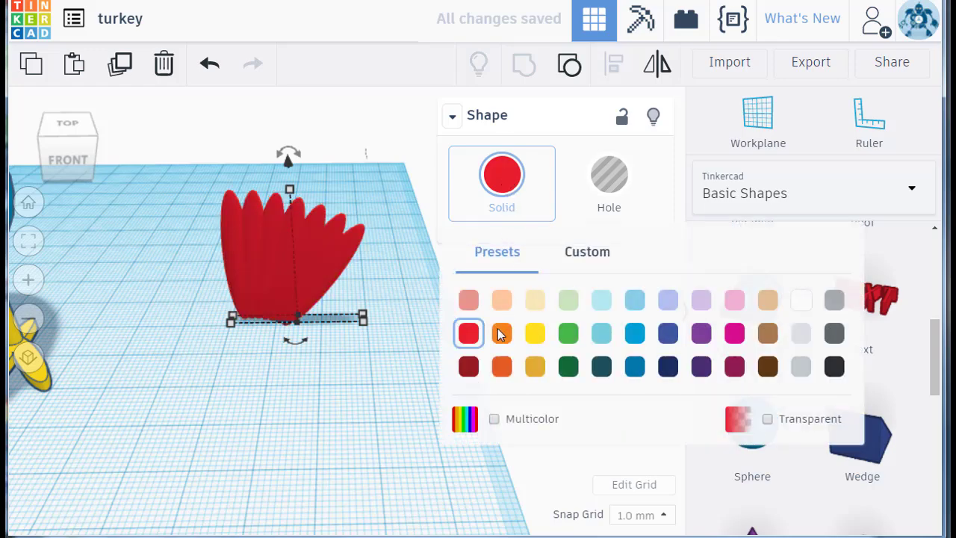
left_click(493, 420)
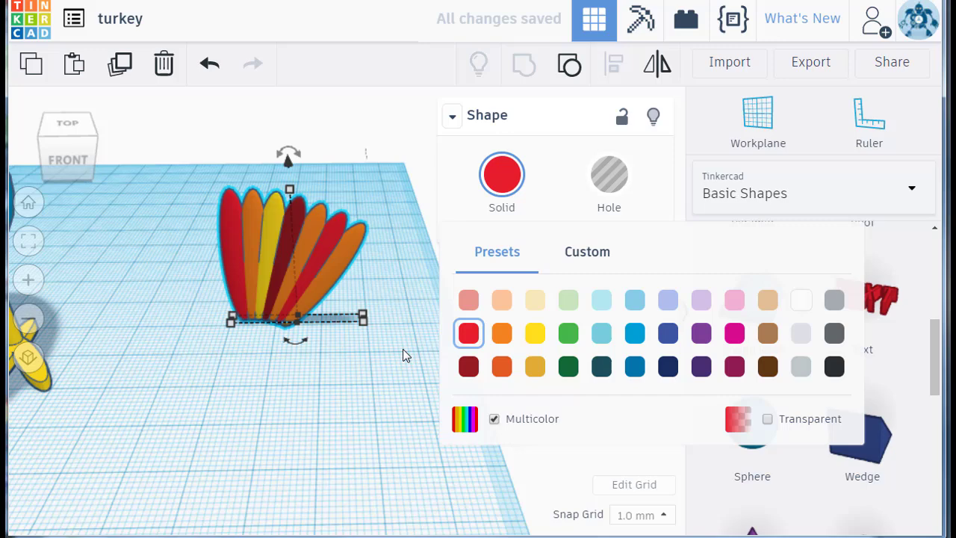
Step: Complete the fan with a left-right mirrored duplicate of the feather group, overlapping the central red feathers, and group both halves
left_click(654, 78)
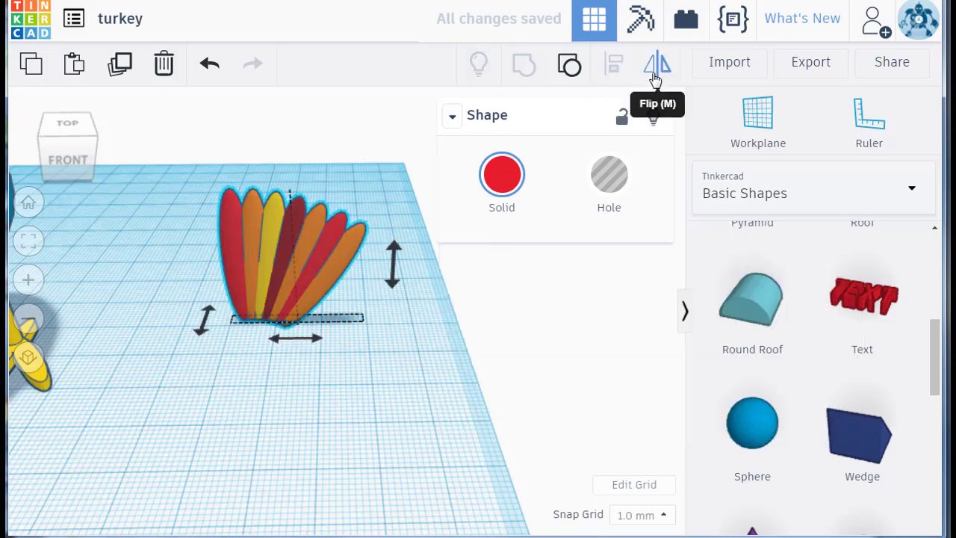
left_click(316, 340)
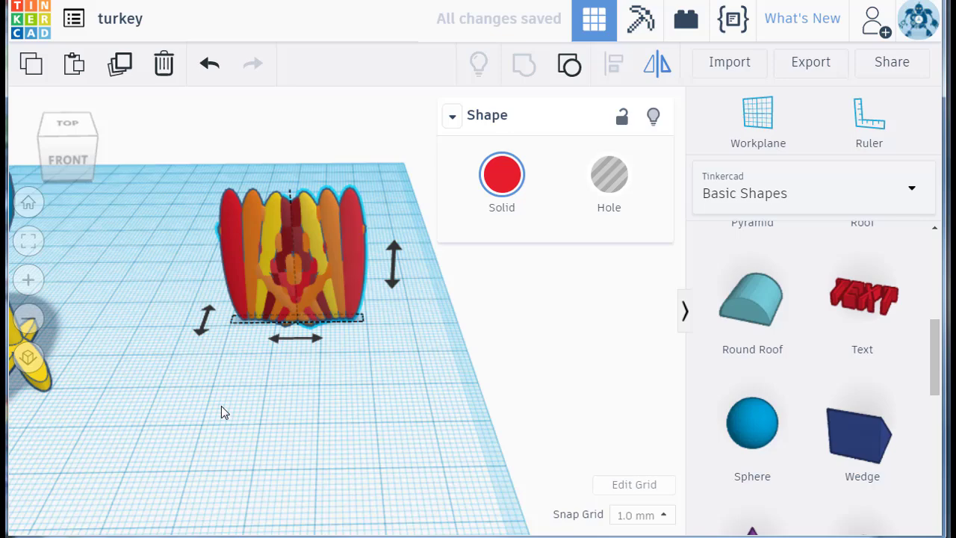
key("Left")
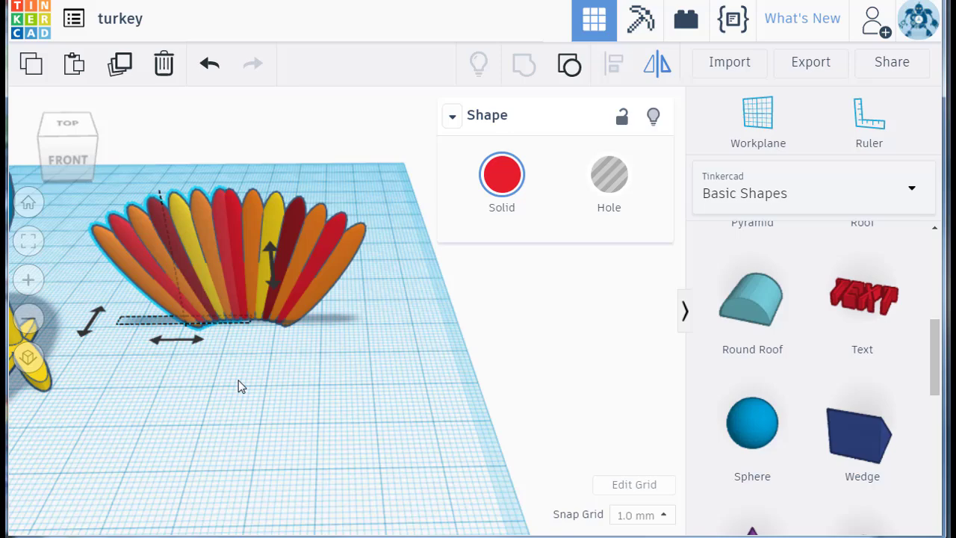
key("Left")
key("Right")
key("Right")
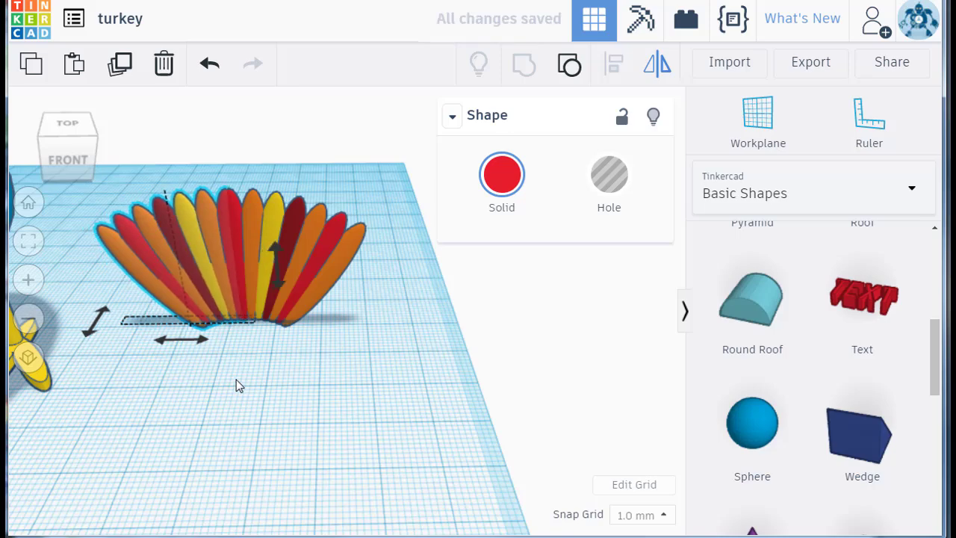
key("Left")
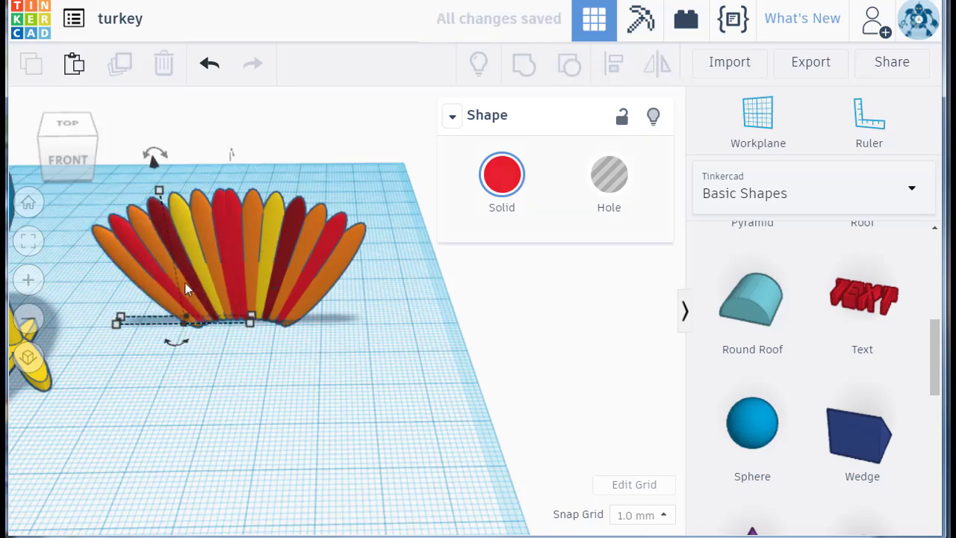
left_click_drag(137, 158, 356, 374)
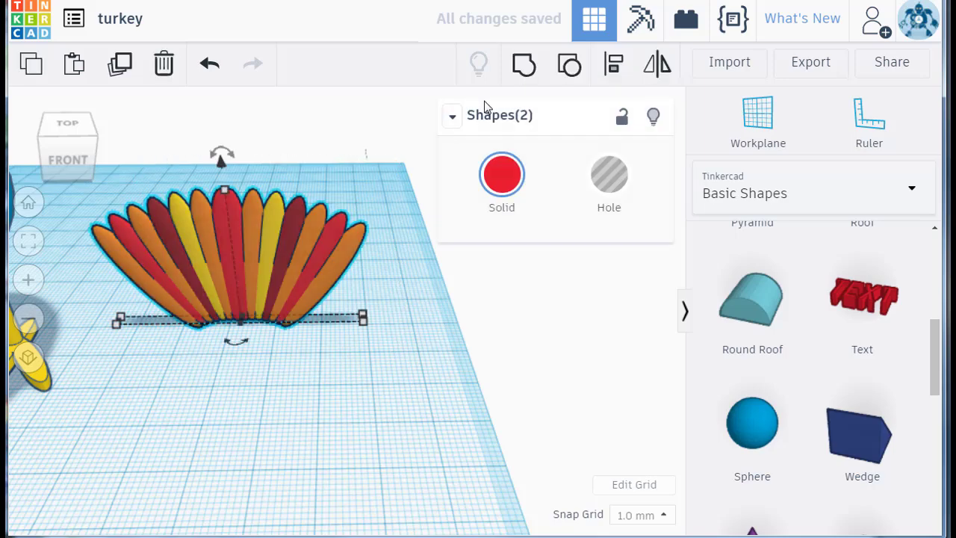
left_click(525, 66)
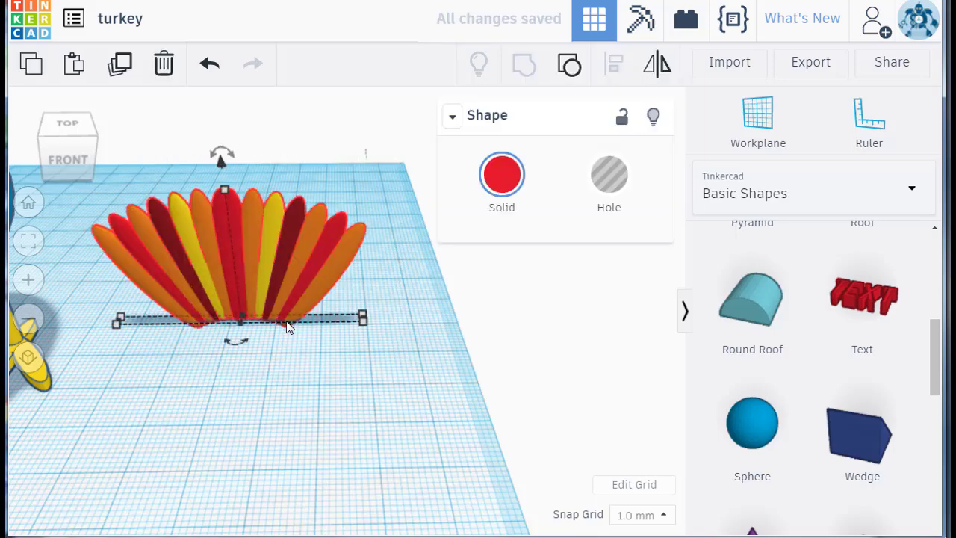
Step: Move the grouped feather fan left until it sits behind the turkey body and raise it about 40 mm above the workplane
left_click(29, 203)
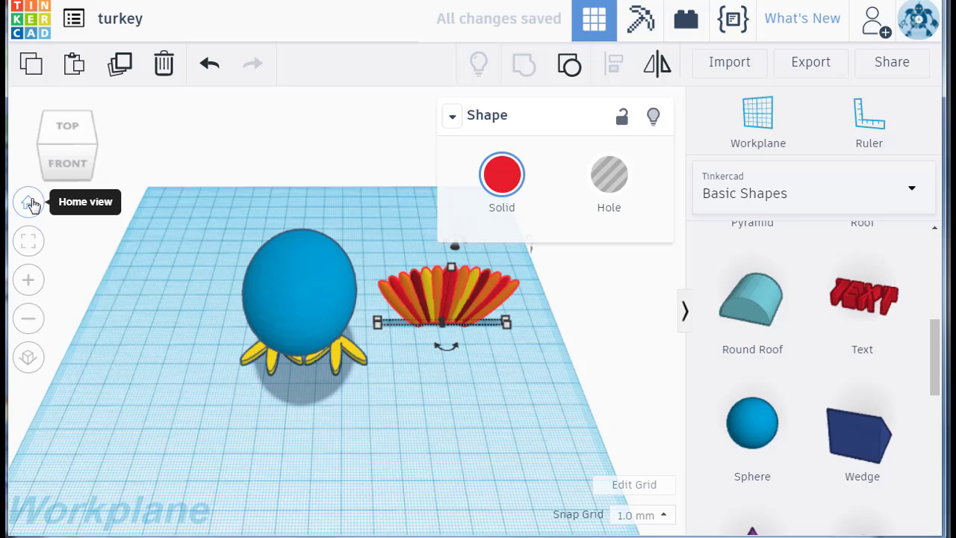
key("Left")
key("Left")
key("Left")
key("Left")
key("Left")
key("Left")
key("Left")
key("Left")
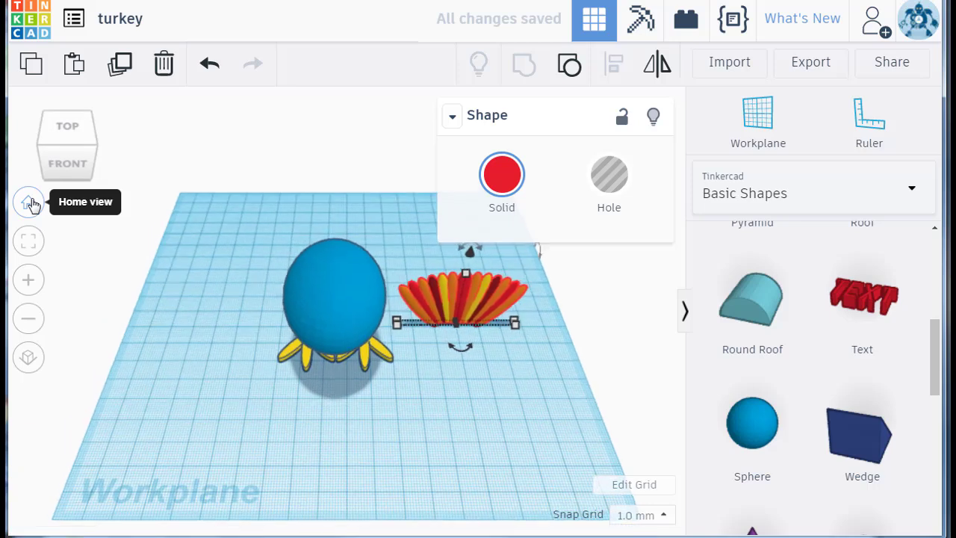
key("Left")
key("Left")
key("Left")
key("Left")
key("Left")
key("Left")
key("Left")
key("Left")
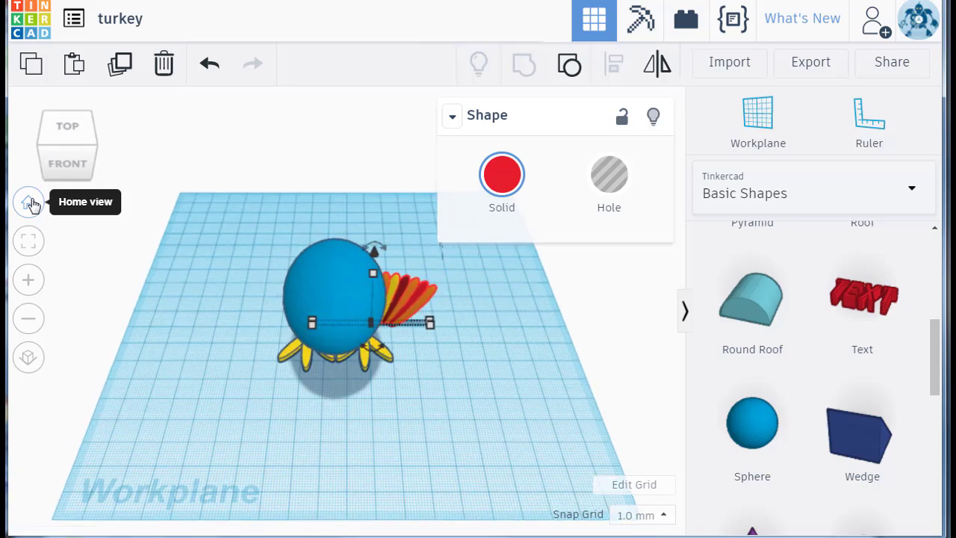
key("Left")
key("Left")
key("Left")
key("Left")
key("Left")
key("Left")
key("Left")
key("Left")
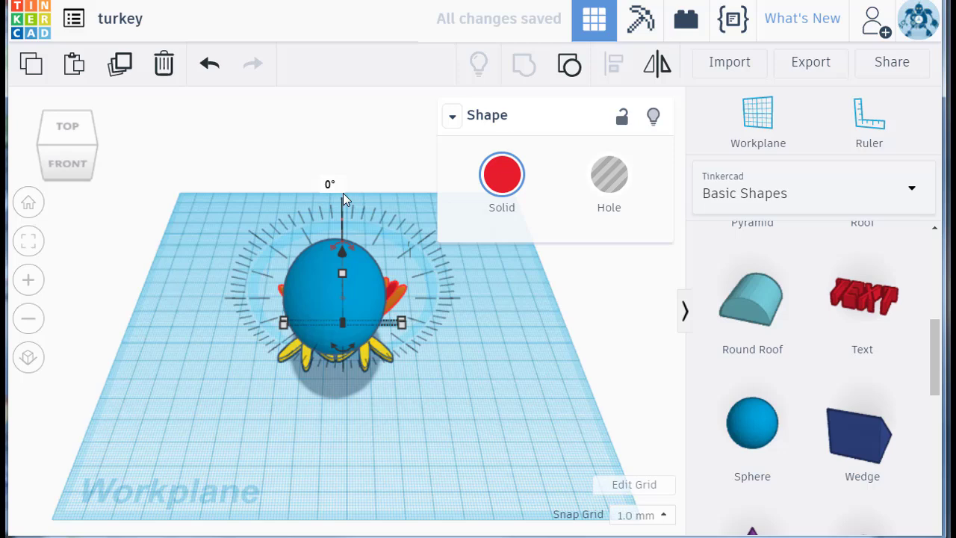
left_click_drag(343, 193, 340, 165)
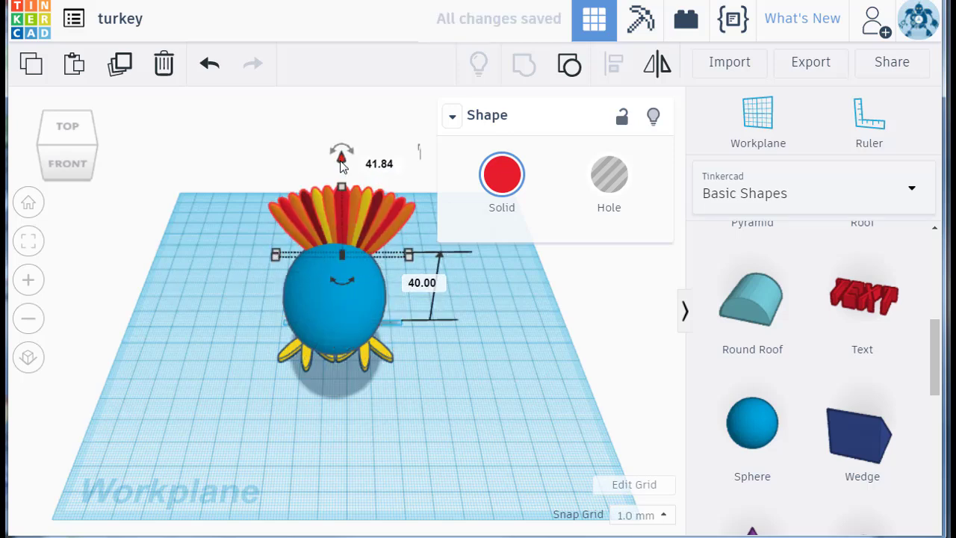
Step: Nudge the feather fan left until it is centered behind the turkey body
key("Left")
key("Left")
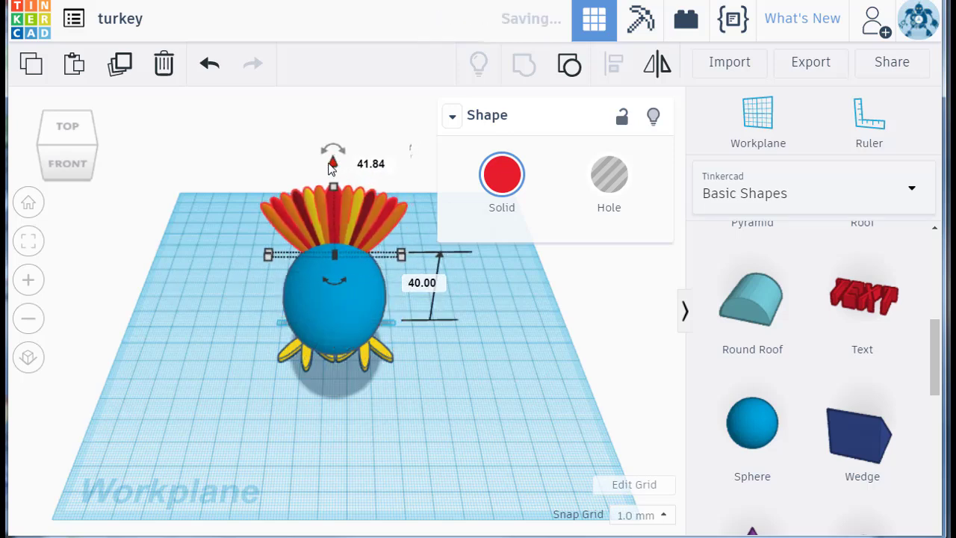
left_click_drag(76, 168, 76, 160)
left_click(79, 160)
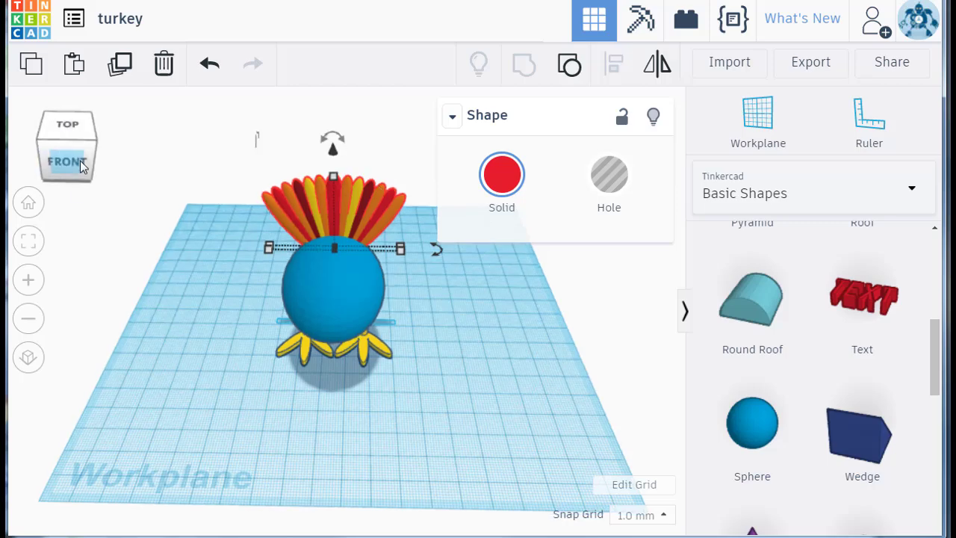
Step: Viewing the turkey from its side, nudge the feather fan backward to the rear end of the body
left_click(93, 149)
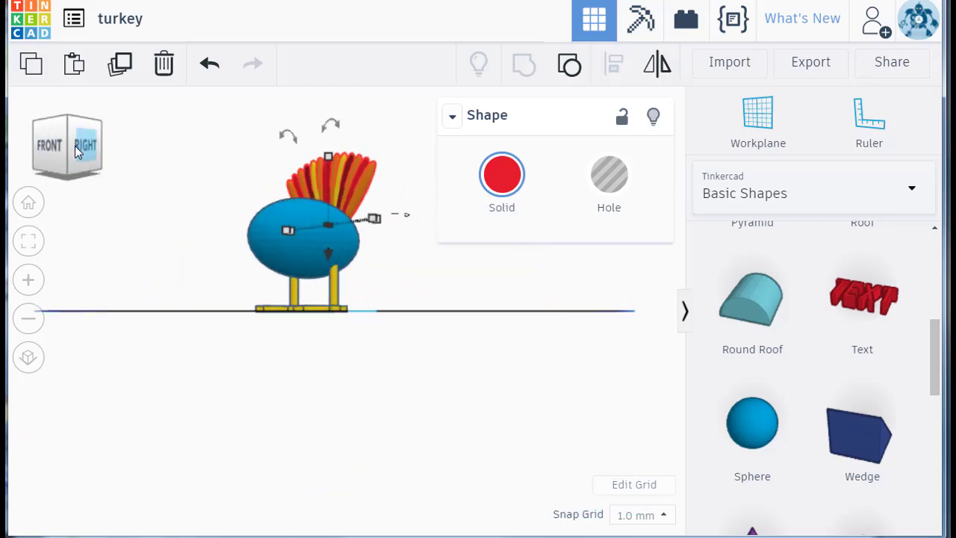
left_click(81, 148)
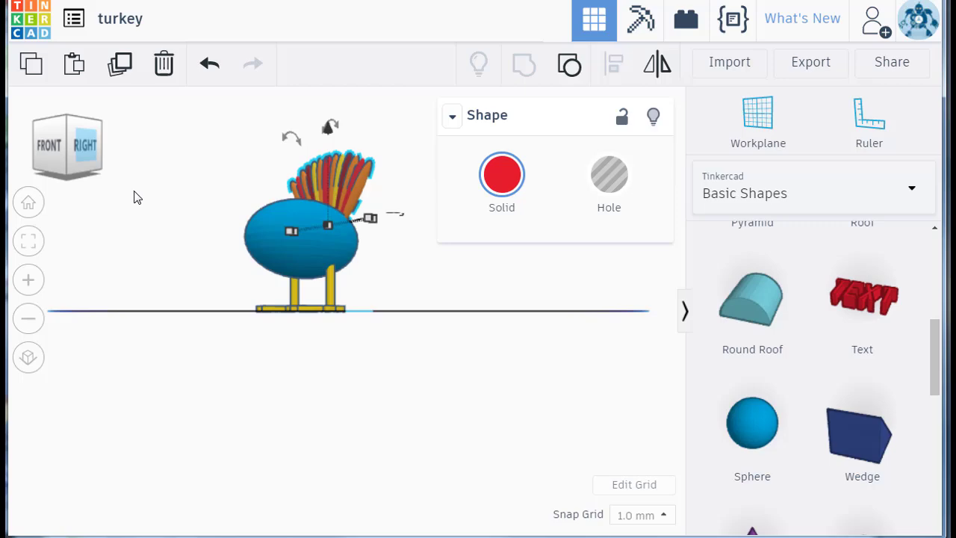
right_click_drag(276, 331, 294, 358)
key("Right")
key("Right")
key("Right")
key("Right")
key("Right")
key("Right")
key("Right")
key("Right")
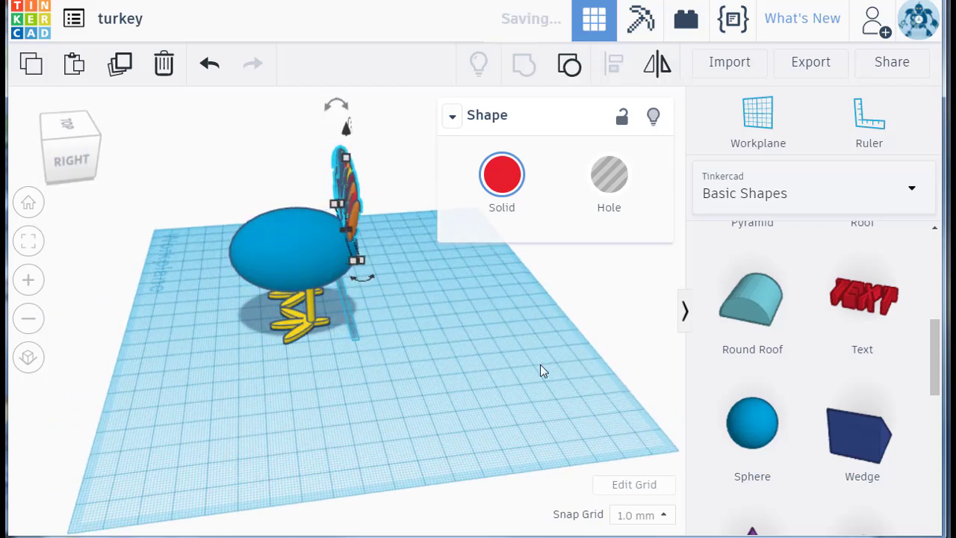
right_click_drag(321, 392, 619, 392)
right_click_drag(457, 395, 425, 395)
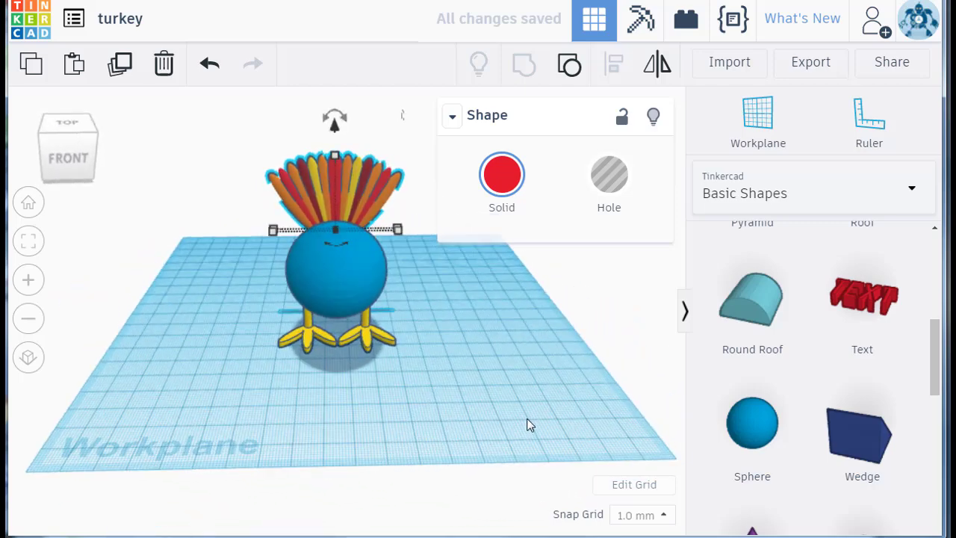
Step: Add a sphere at the front of the body as the neck, stretched to 26 mm tall and narrowed to 12 mm
left_click_drag(731, 441, 334, 247)
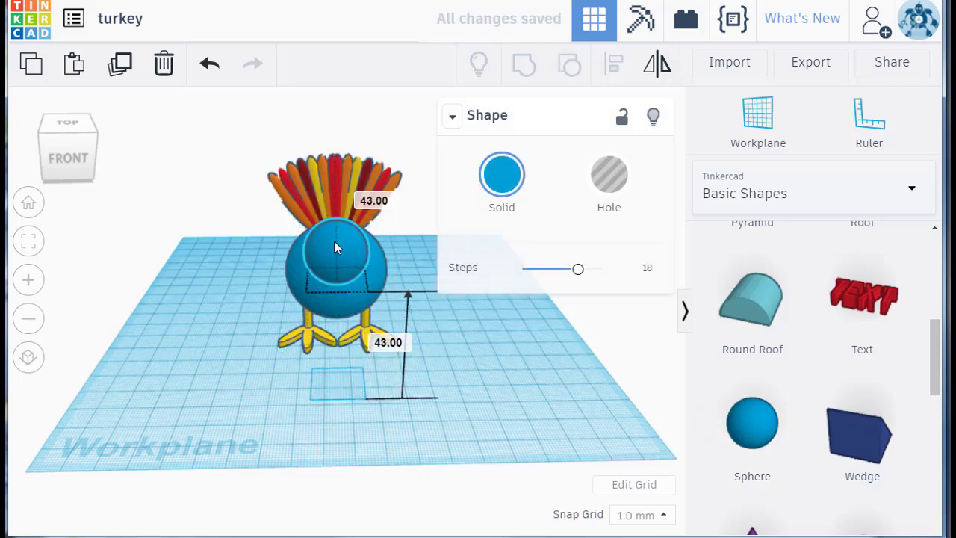
right_click_drag(368, 278, 372, 226)
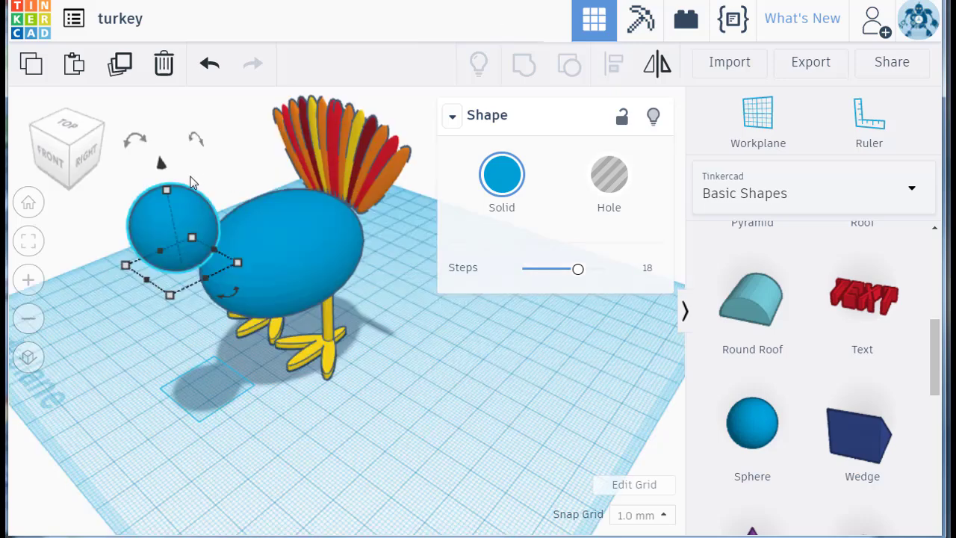
left_click_drag(166, 193, 159, 166)
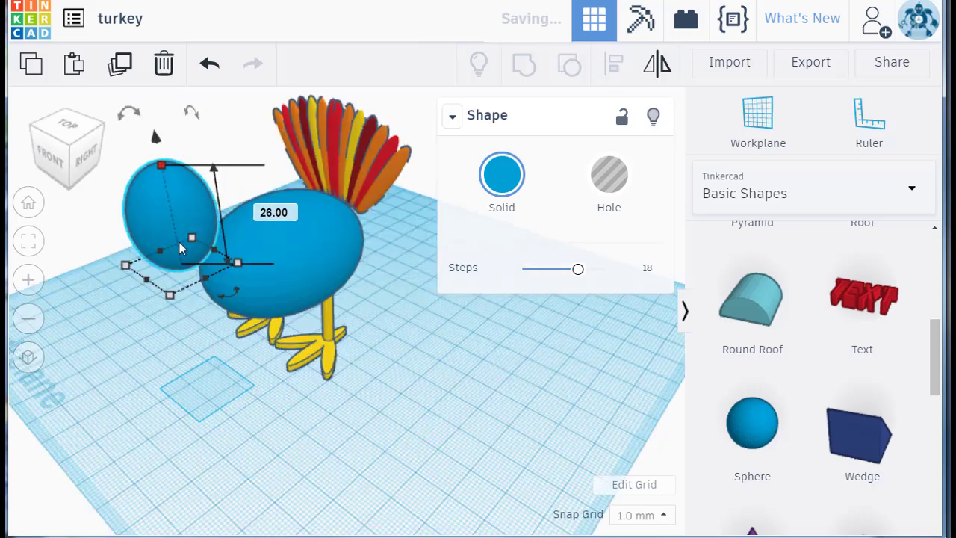
left_click_drag(147, 285, 200, 261)
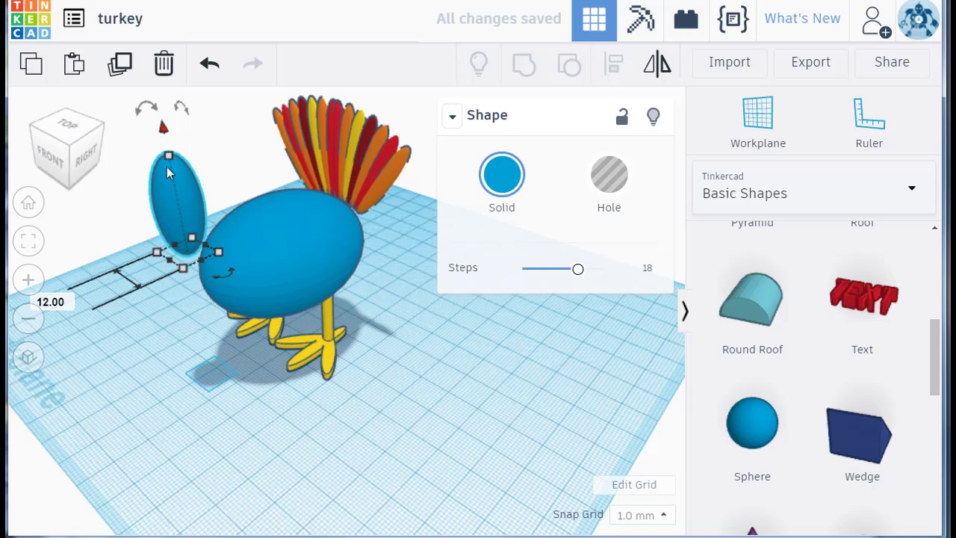
Step: Lower the neck by 12 mm and tilt it 22.5° forward, away from the body
left_click_drag(172, 171, 184, 188)
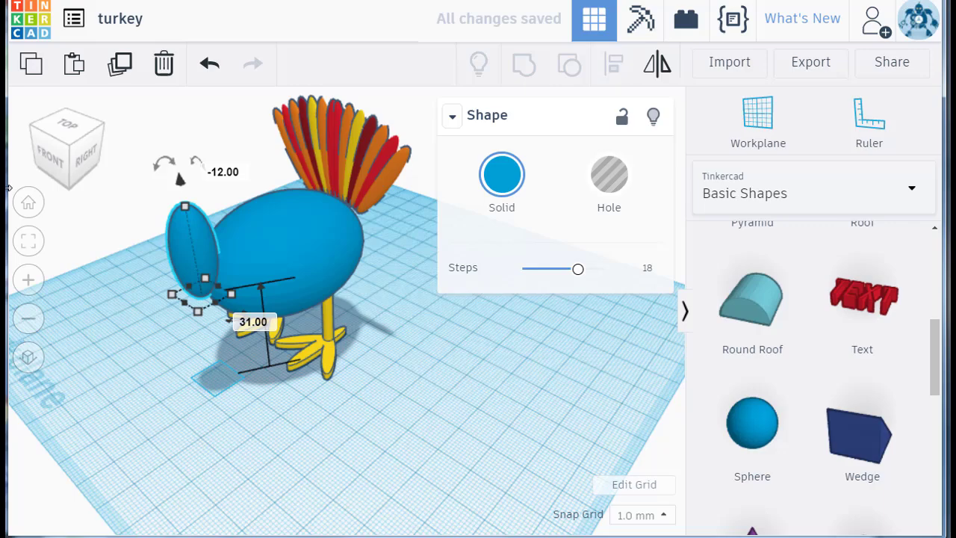
left_click(47, 157)
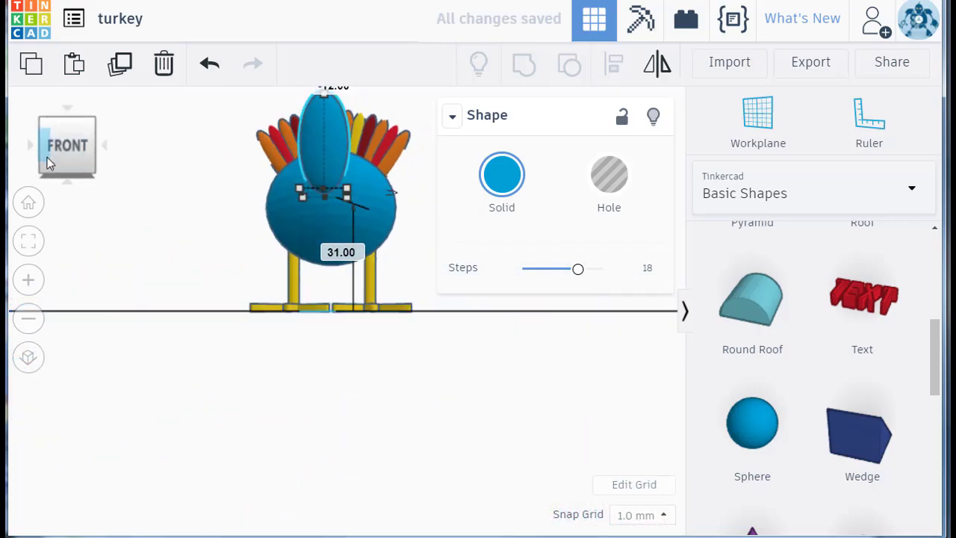
right_click_drag(303, 243, 206, 142)
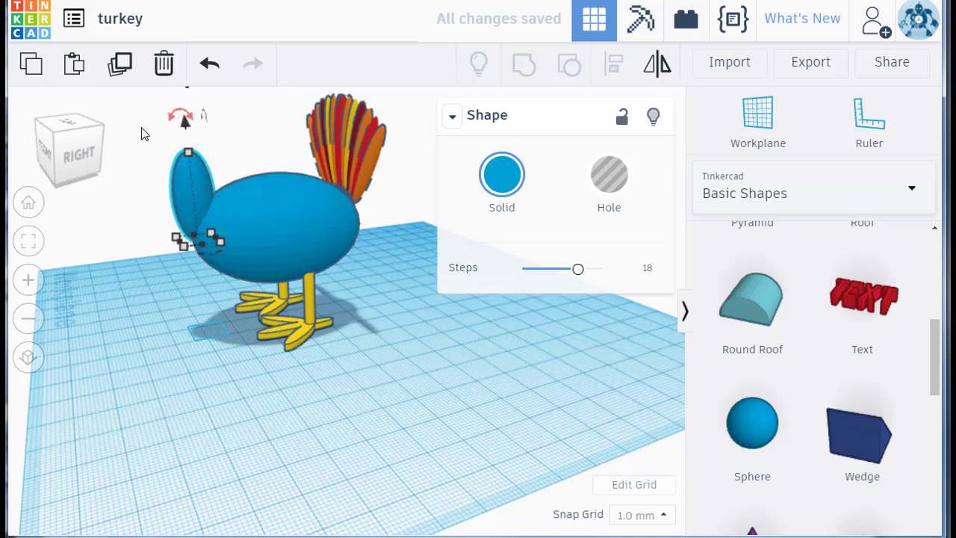
left_click_drag(115, 142, 112, 150)
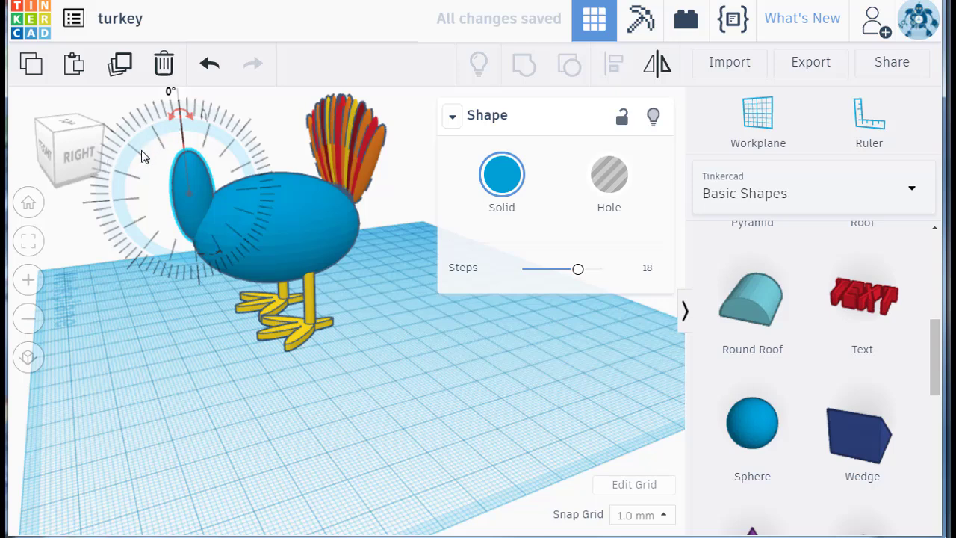
left_click_drag(135, 152, 86, 141)
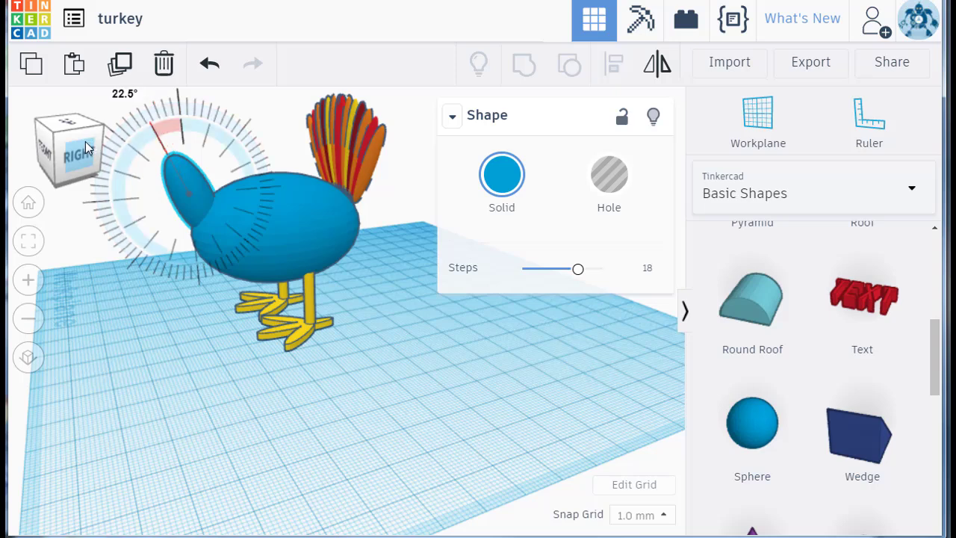
left_click(223, 363)
Step: Add another sphere in front of the turkey for the head, narrowing it and reducing its height to 15 mm
left_click_drag(757, 438, 334, 443)
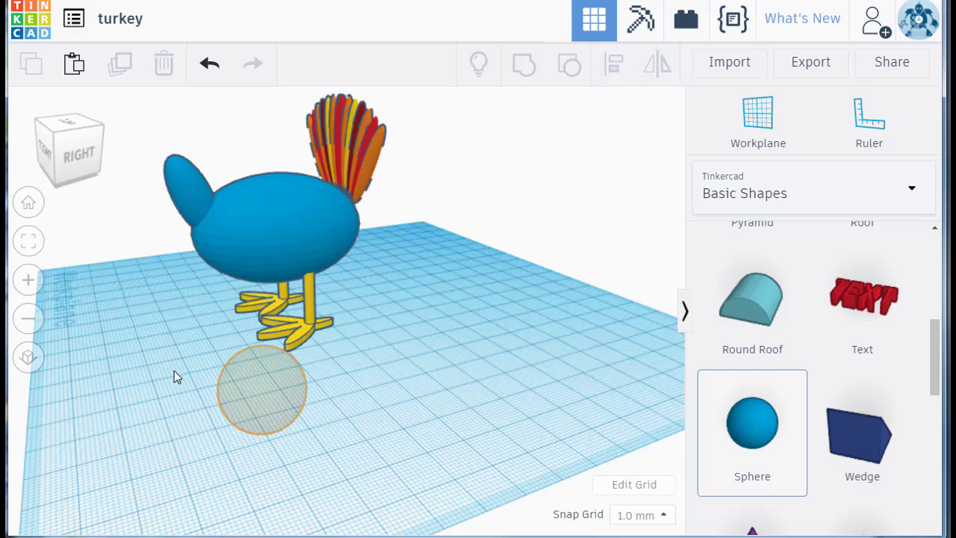
left_click(182, 341)
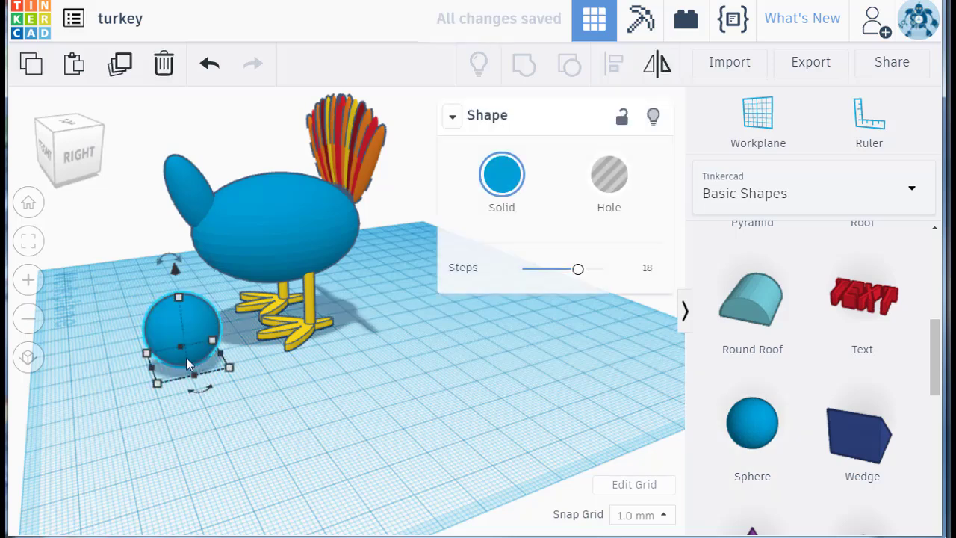
left_click_drag(231, 377, 219, 357)
left_click_drag(174, 296, 181, 313)
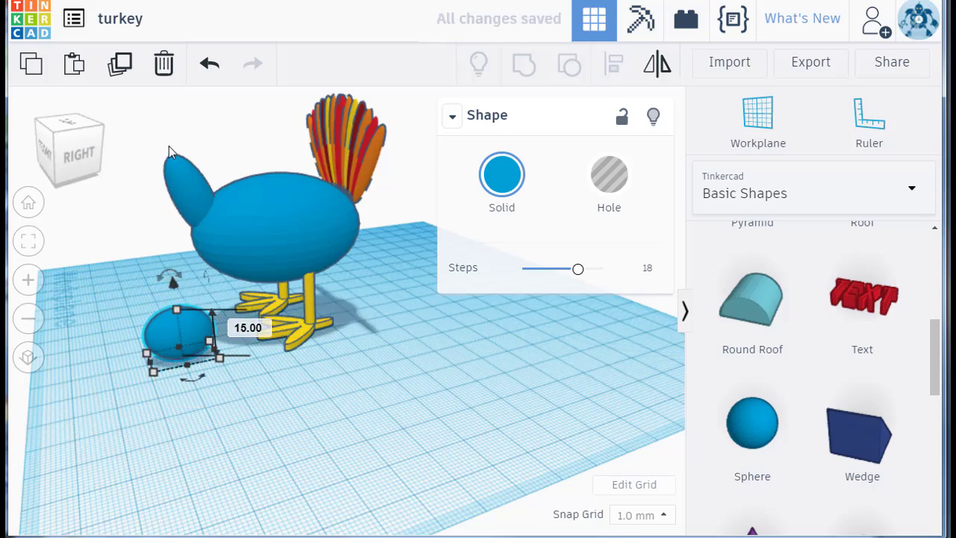
Step: Raise the head sphere 46 mm above the workplane and nudge it left until it is centered on the neck
left_click_drag(173, 282, 152, 115)
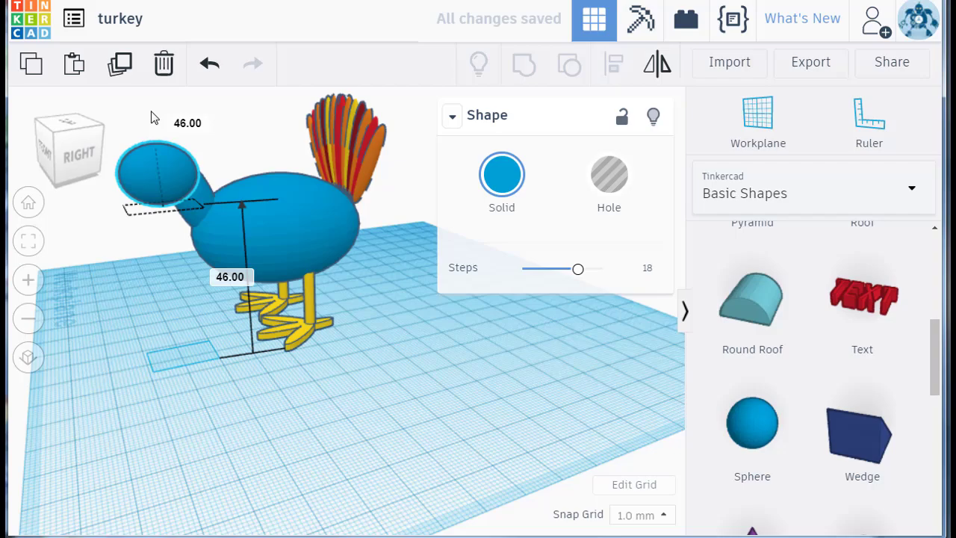
right_click_drag(142, 238, 289, 383)
key("Left")
key("Left")
key("Left")
key("Left")
key("Left")
key("Left")
key("Left")
key("Left")
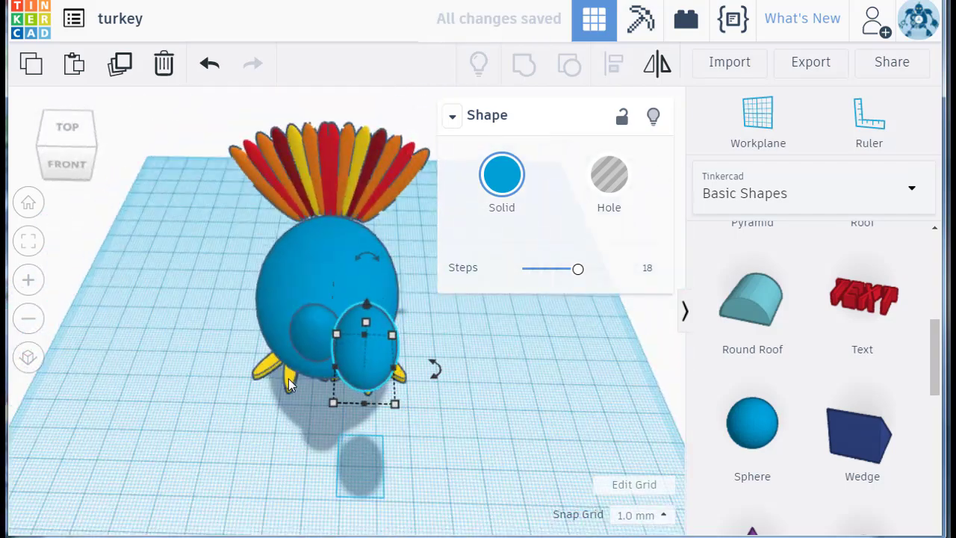
key("Left")
key("Left")
Step: Select the head, neck and body together and color them dark brown
mouse_move(470, 428)
right_mouse_down()
mouse_move(376, 442)
mouse_move(473, 452)
mouse_move(457, 435)
right_mouse_up()
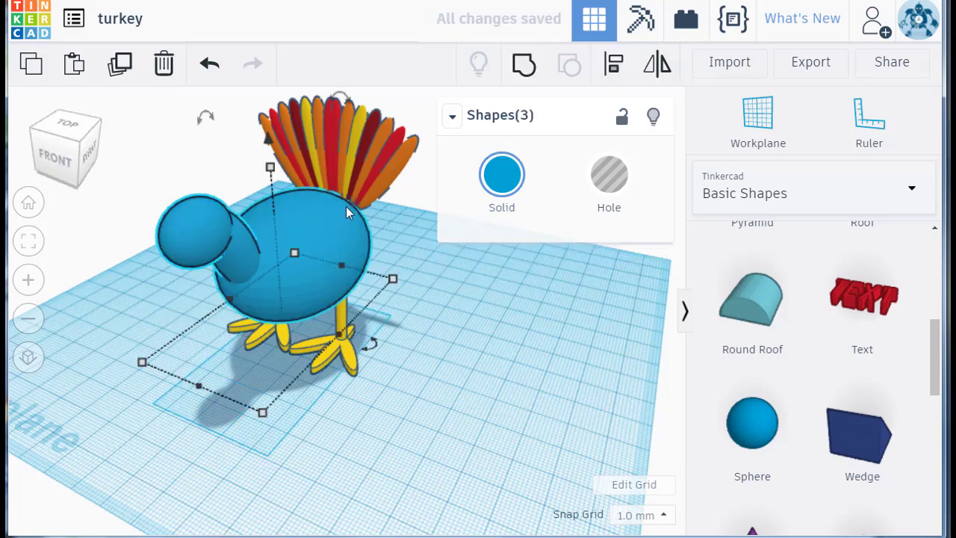
left_click(495, 178)
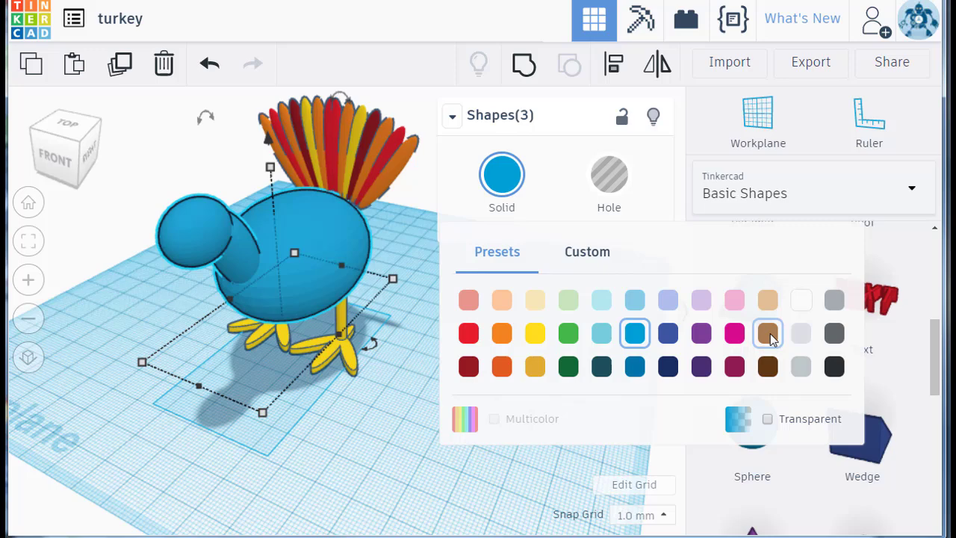
left_click(768, 367)
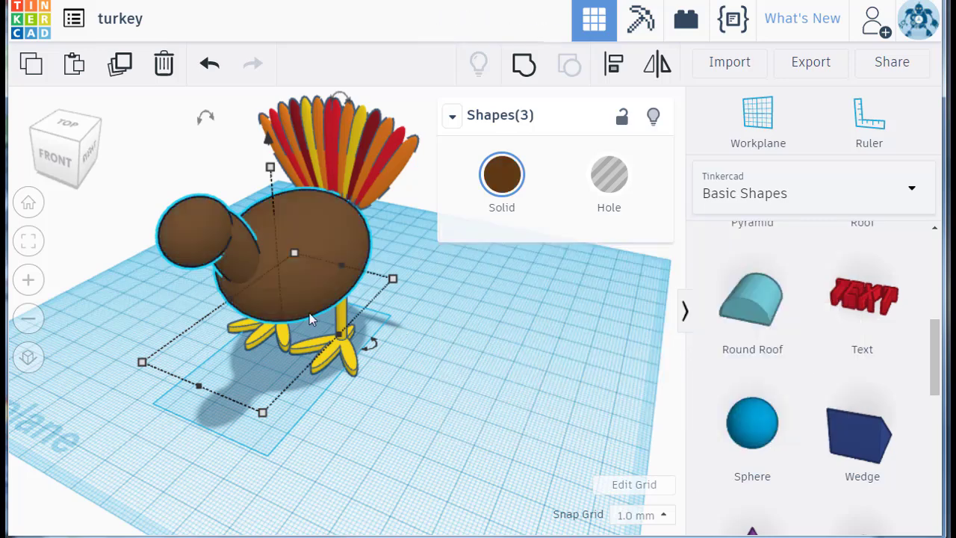
Step: Place a workplane on the front of the head and add a yellow pyramid there, shrunk to a small beak
key("w")
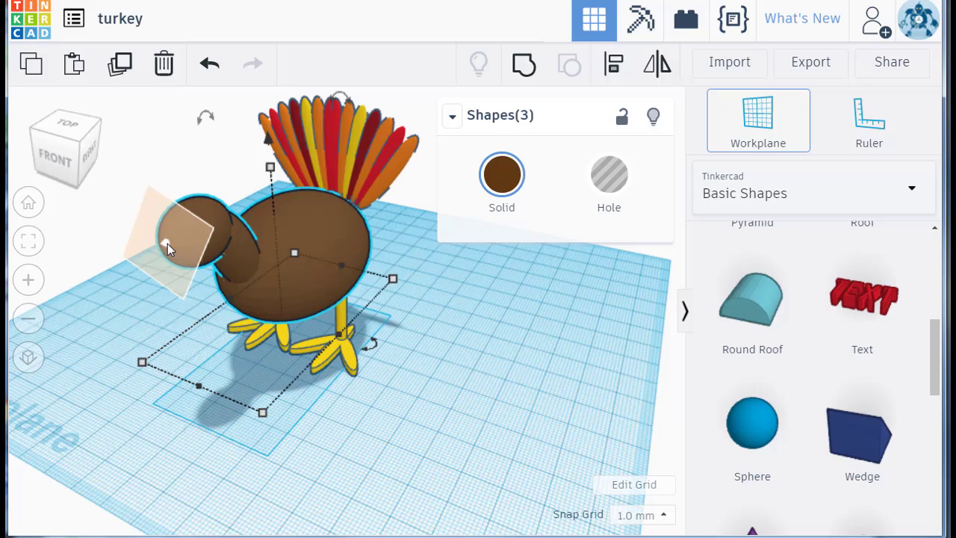
left_click(167, 243)
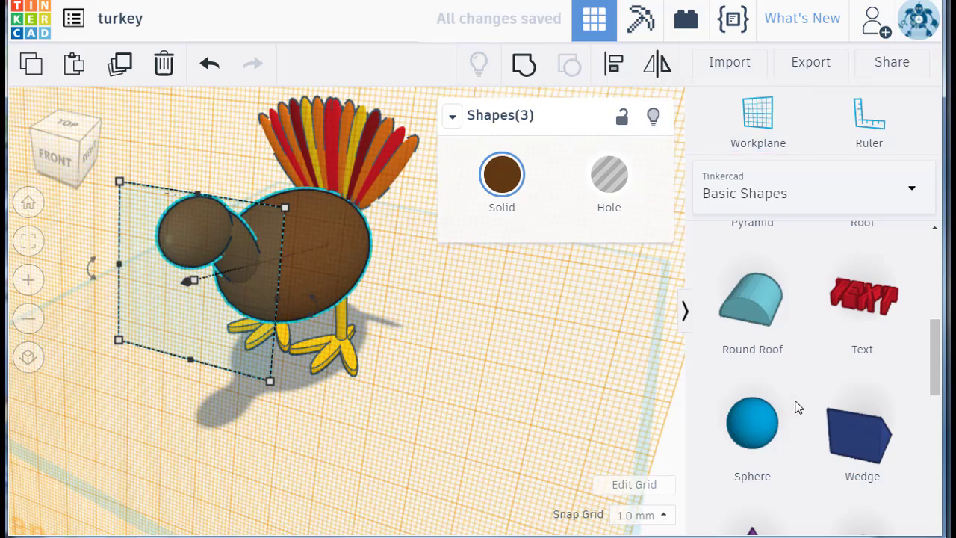
scroll(777, 433, "up", 3)
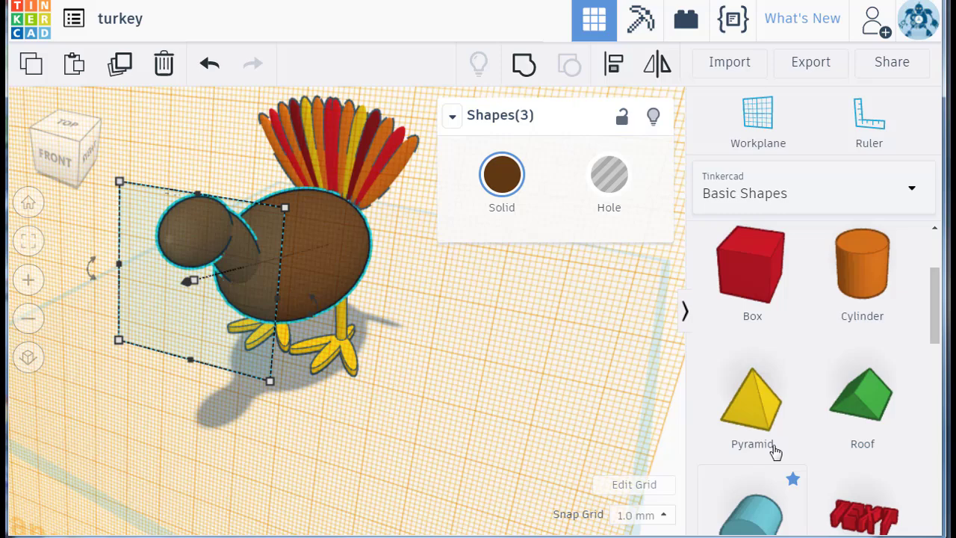
left_click(751, 406)
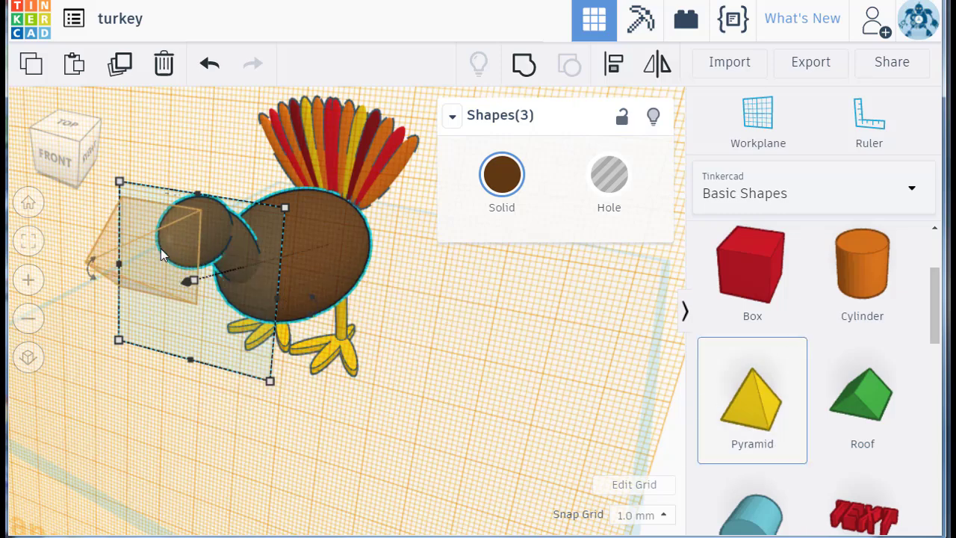
left_click(162, 241)
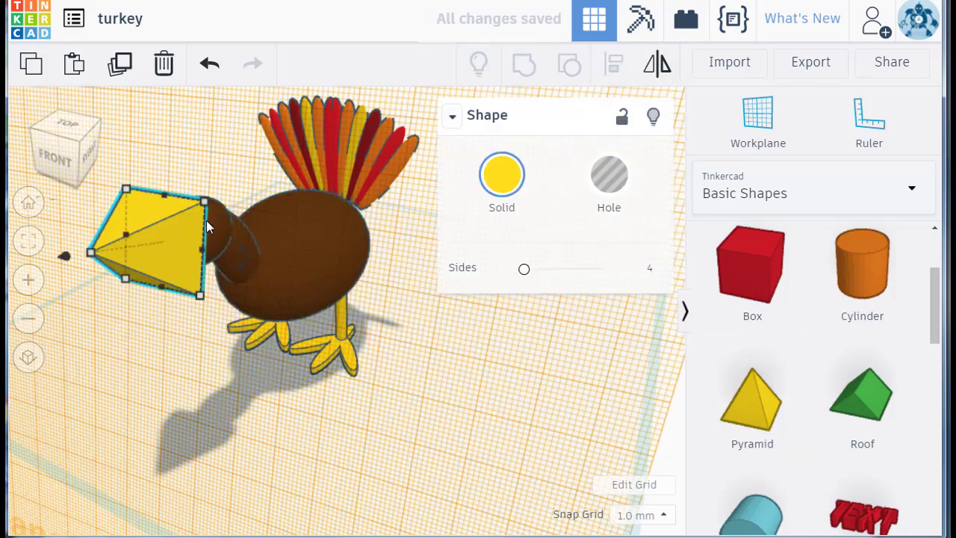
left_click_drag(203, 204, 139, 259)
right_click_drag(126, 307, 299, 321)
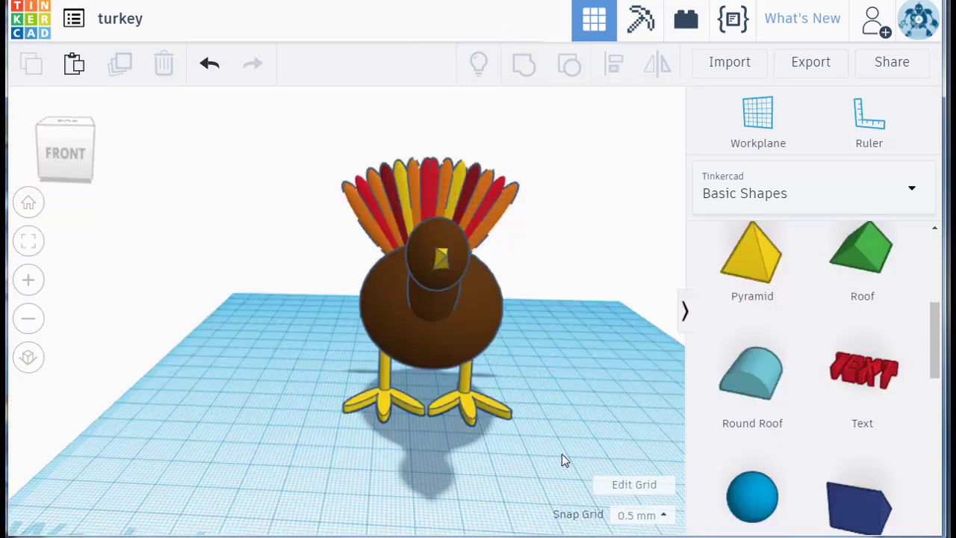
Step: Add a white sphere in front of the turkey as an eyeball and shrink its base to 5 × 5 mm
left_click_drag(750, 516, 339, 466)
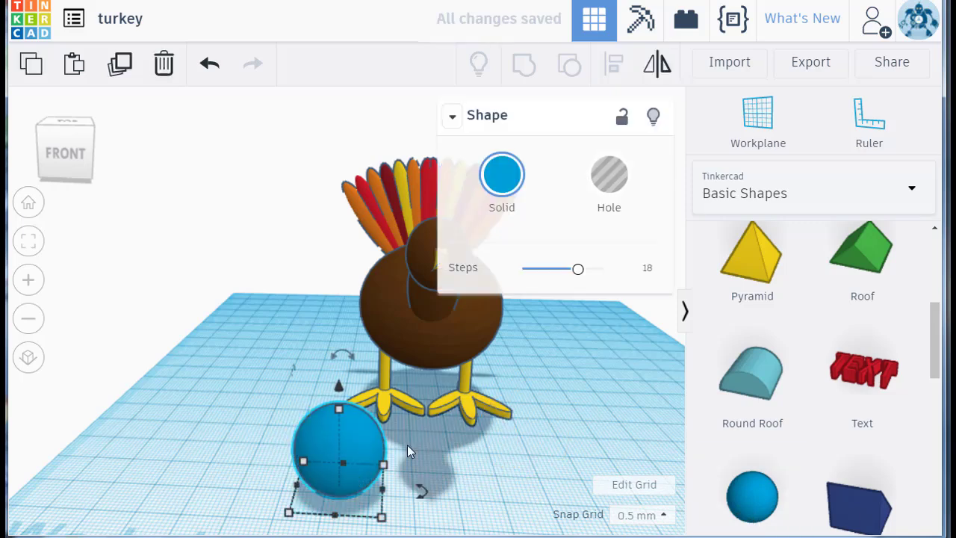
left_click(546, 191)
left_click(799, 302)
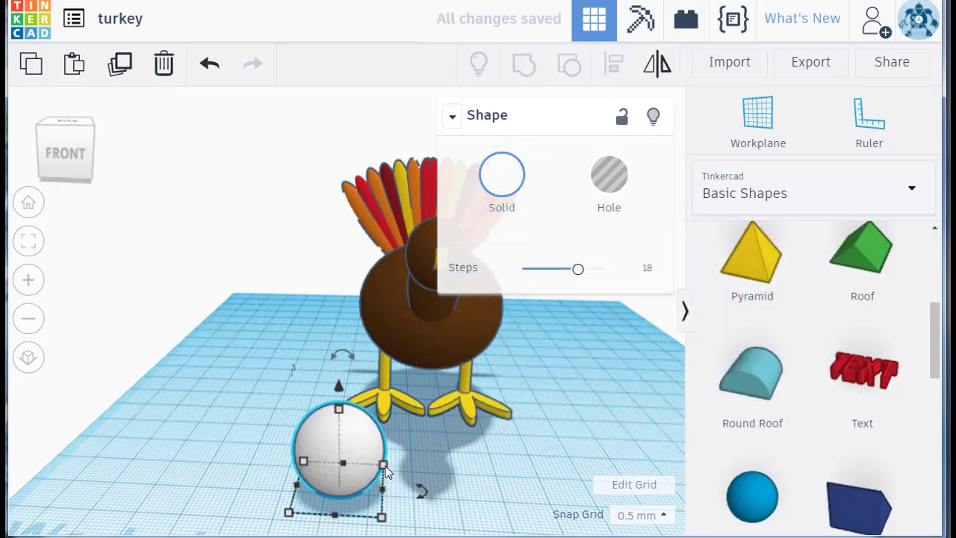
left_click_drag(383, 466, 317, 509)
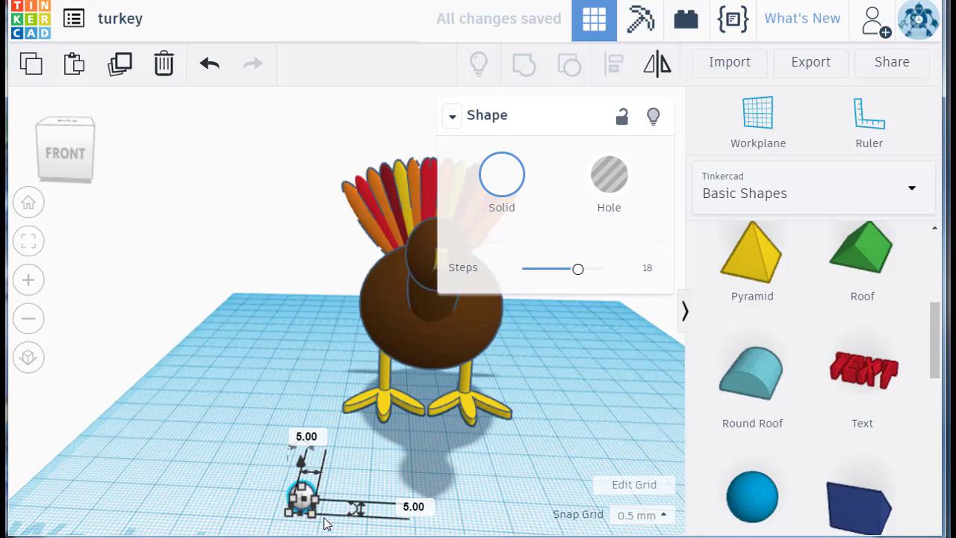
Step: Duplicate the white eyeball and move the copy right until it sits just beside the first one
key("Right")
key("Right")
key("Right")
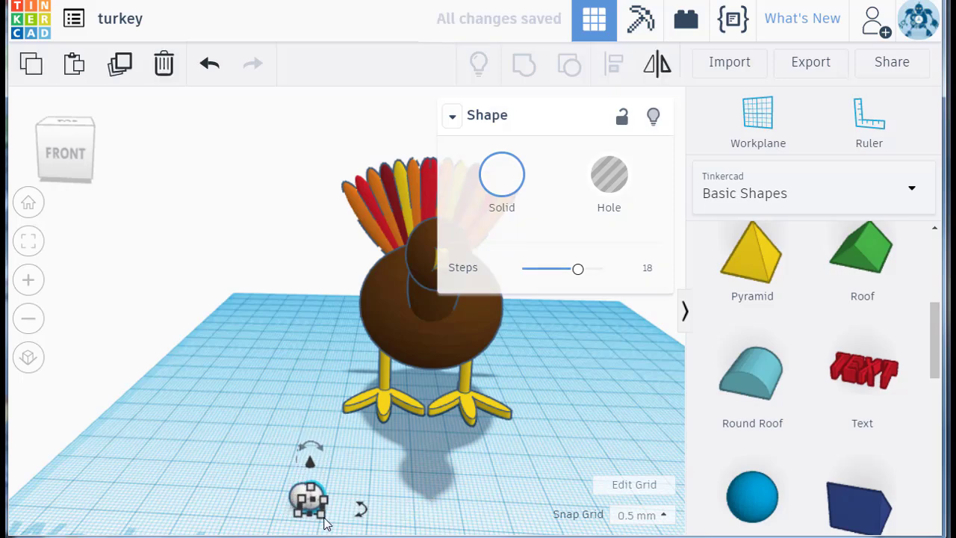
key("Right")
key("Right")
key("Right")
key("Right")
key("Right")
key("Right")
key("Right")
key("Right")
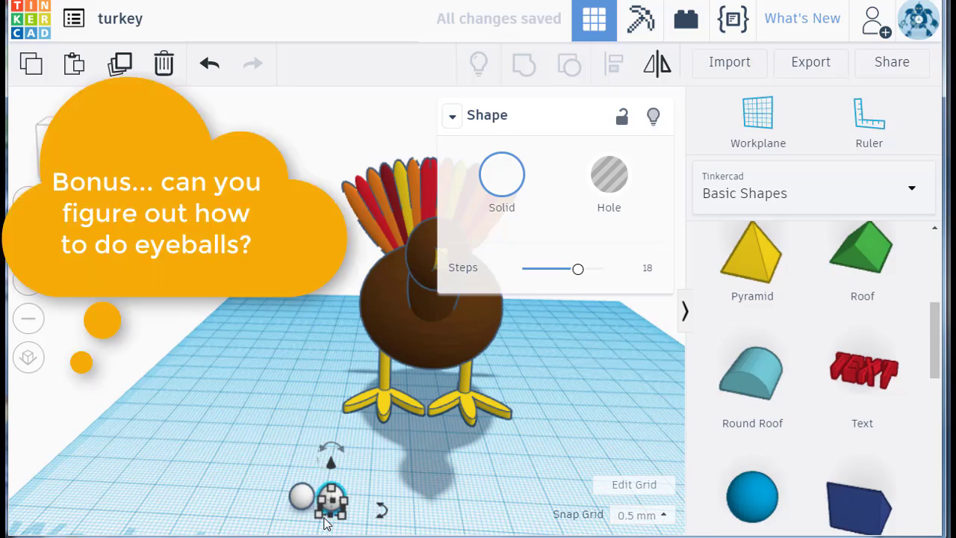
key("Right")
left_click(308, 519)
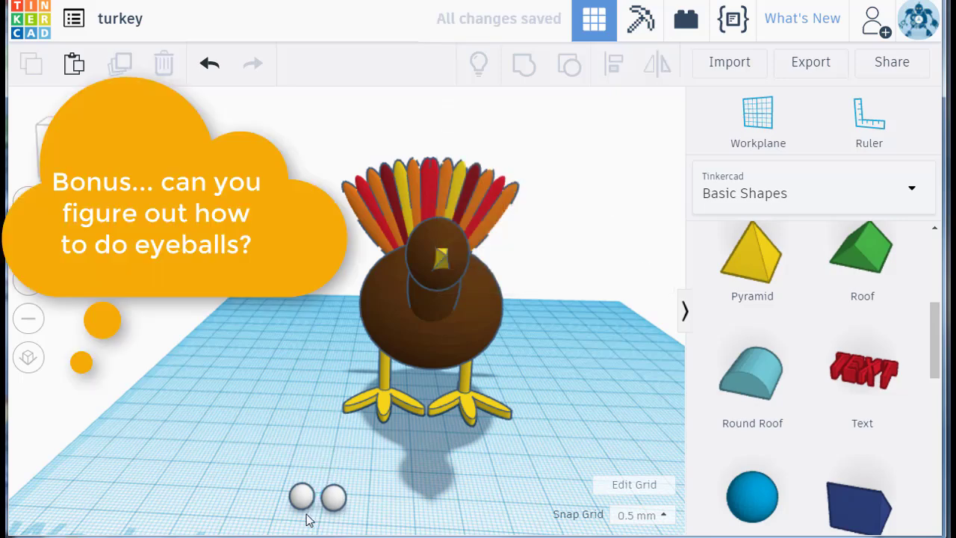
Step: Duplicate the black pupil of the first eyeball and move the copy right into the front of the second eyeball
left_click_drag(272, 487, 345, 514)
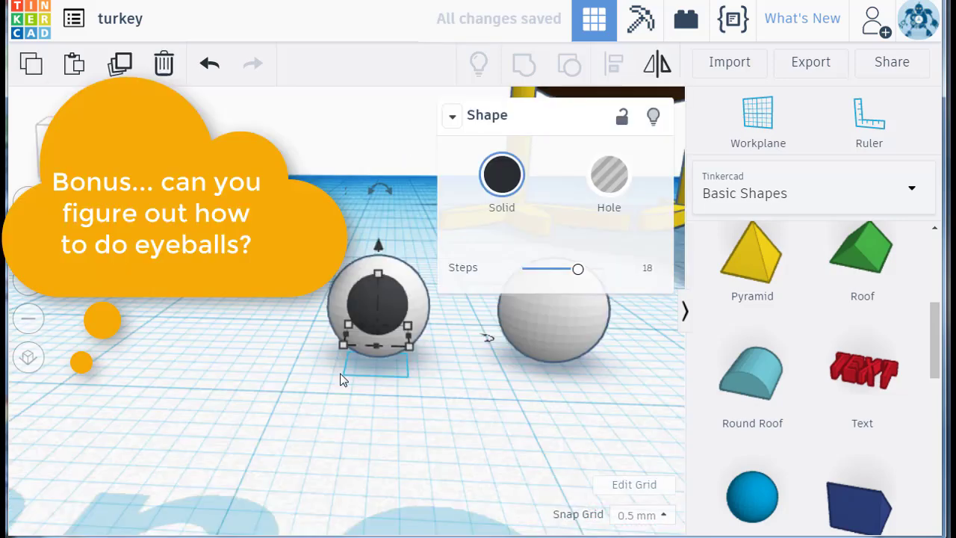
key("ctrl+d")
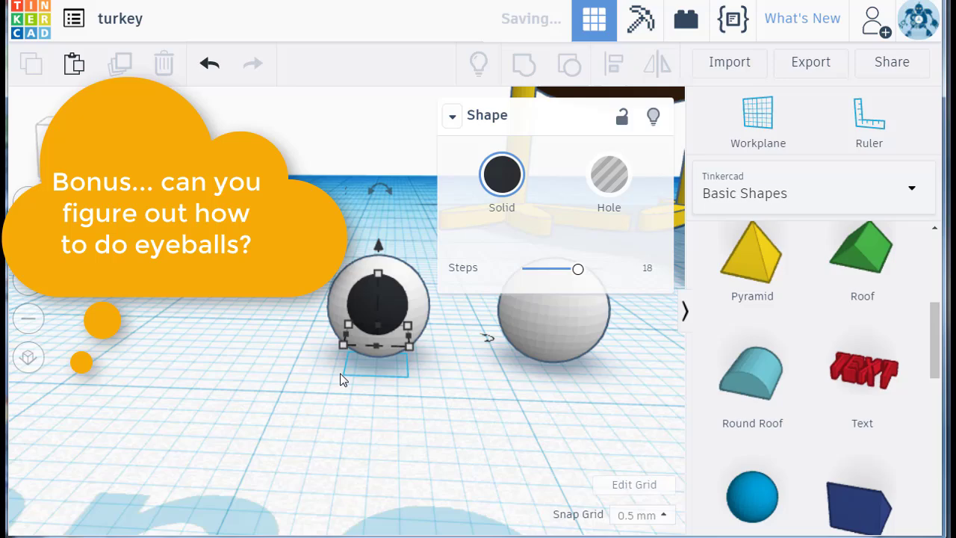
key("Right")
key("Right")
key("Right")
key("Right")
key("Right")
key("Right")
key("Right")
key("Right")
key("Right")
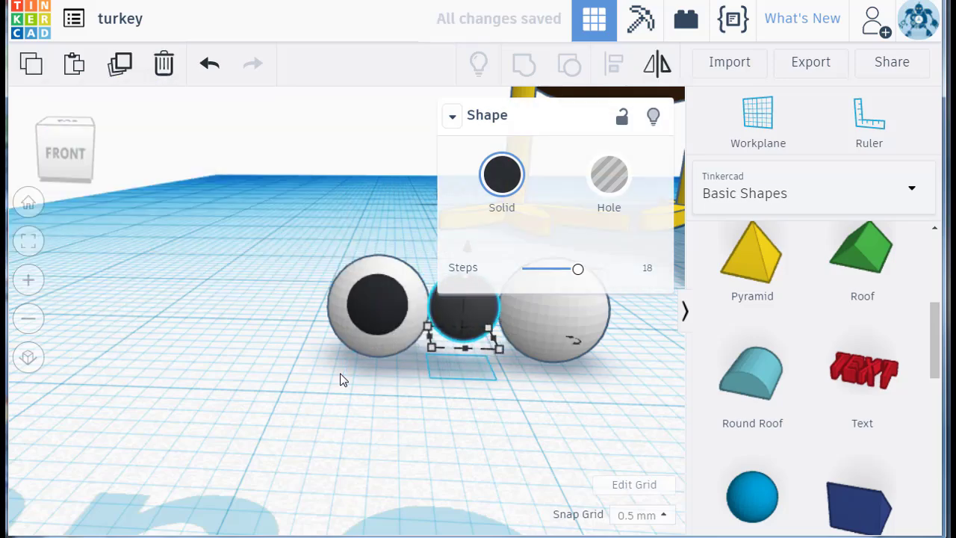
key("Right")
key("Right")
key("Right")
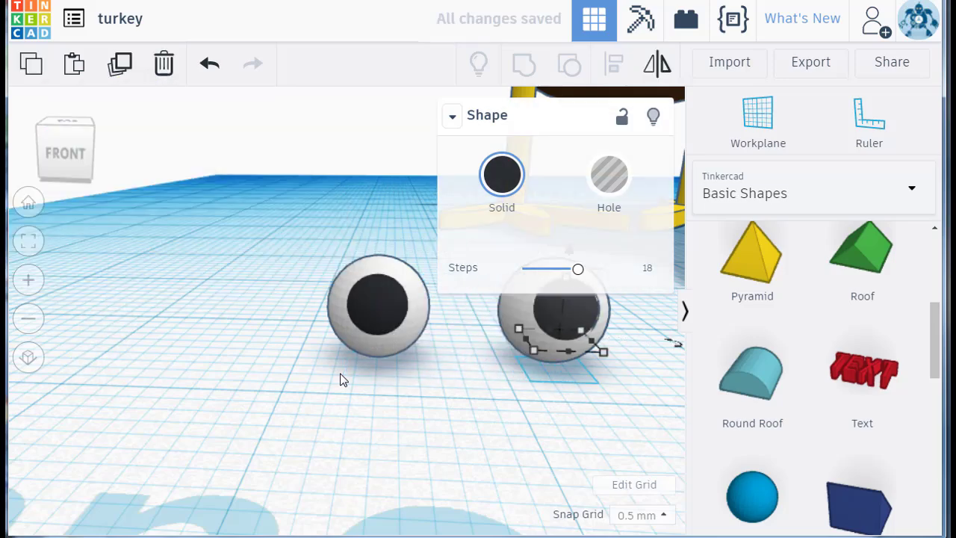
Step: Group both eyeballs with their pupils and enable Multicolor so the pupils keep their black color
left_click_drag(277, 247, 551, 385)
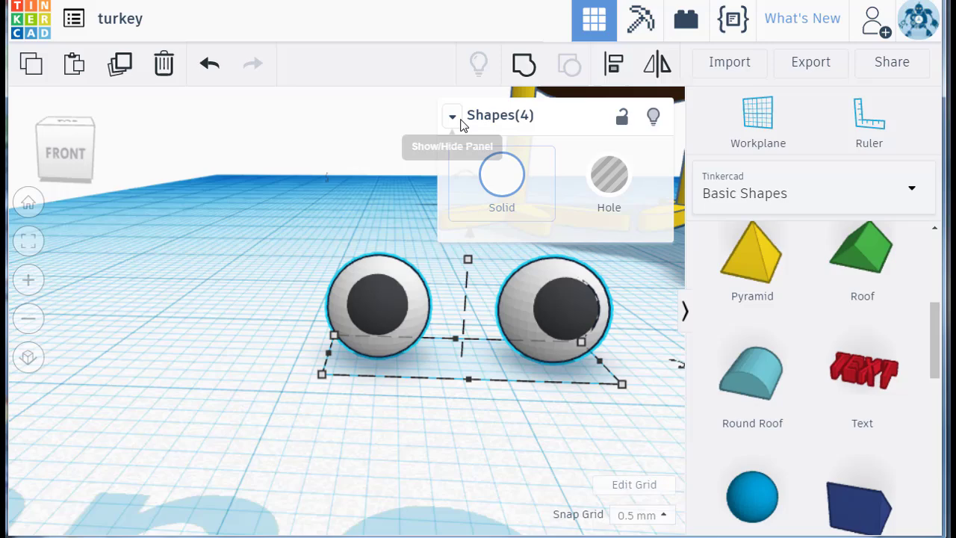
key("ctrl+g")
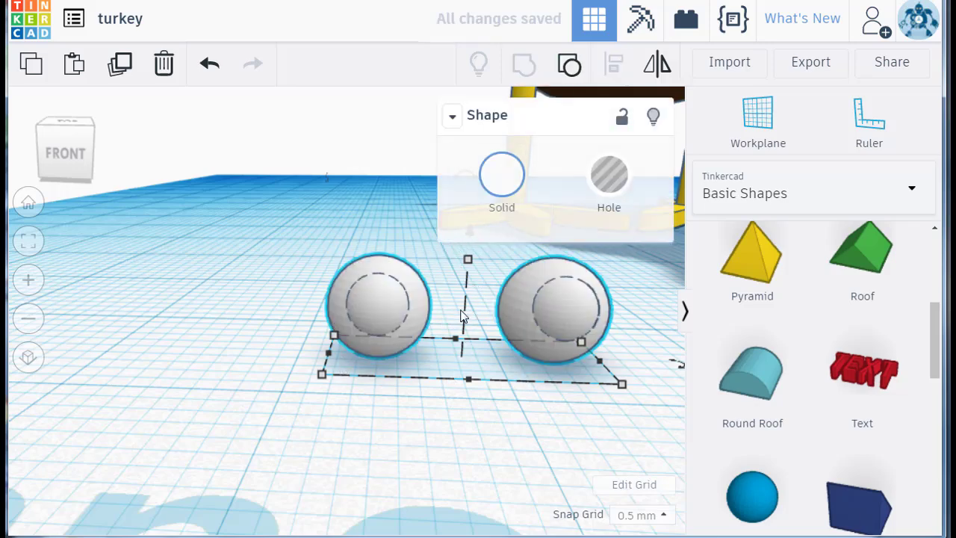
left_click(499, 192)
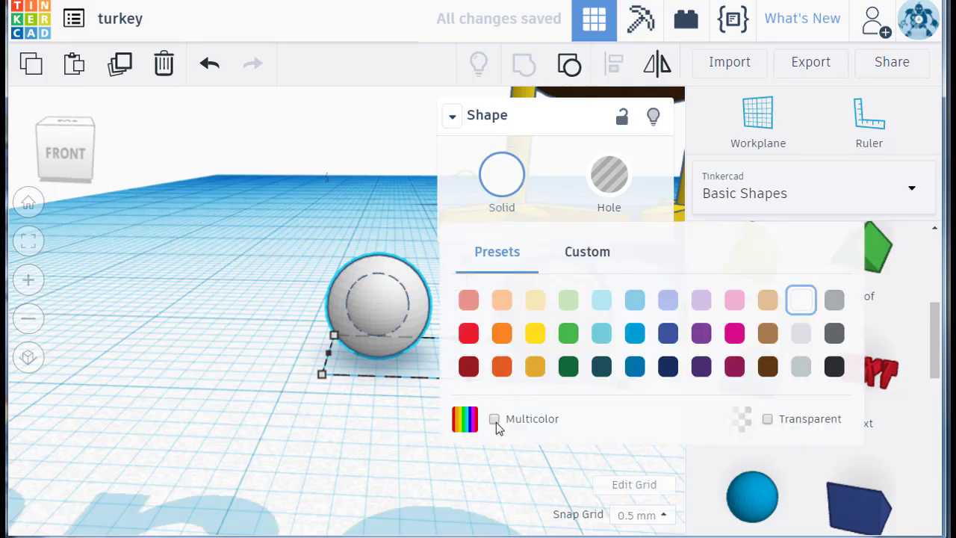
left_click(494, 418)
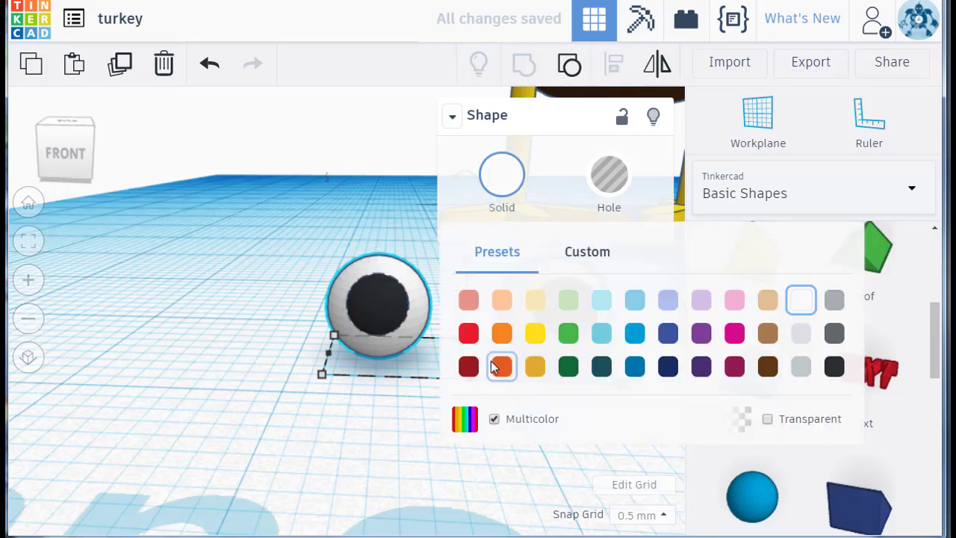
Step: Place the grouped eyes on the front of the turkey's head above the beak, shrink them slightly and nudge them into position
left_click(64, 154)
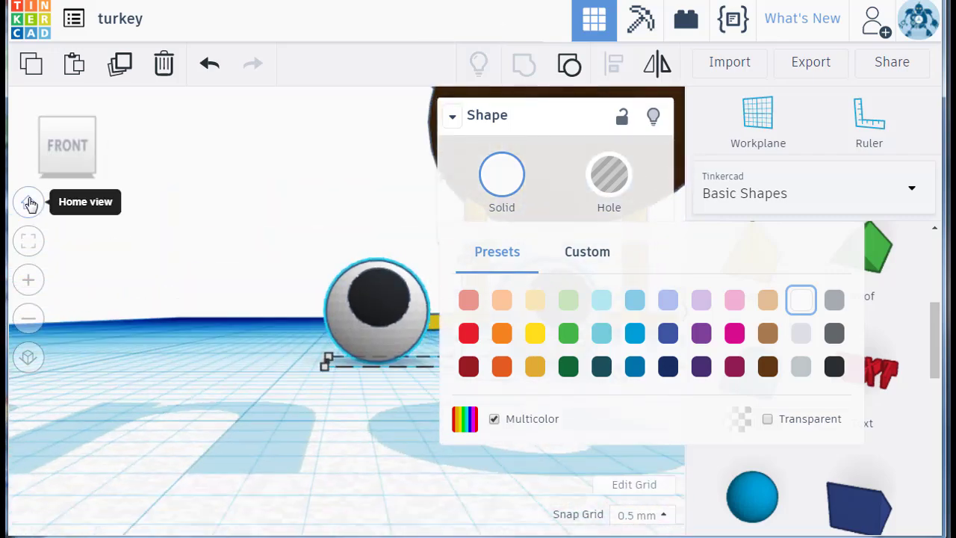
left_click(27, 202)
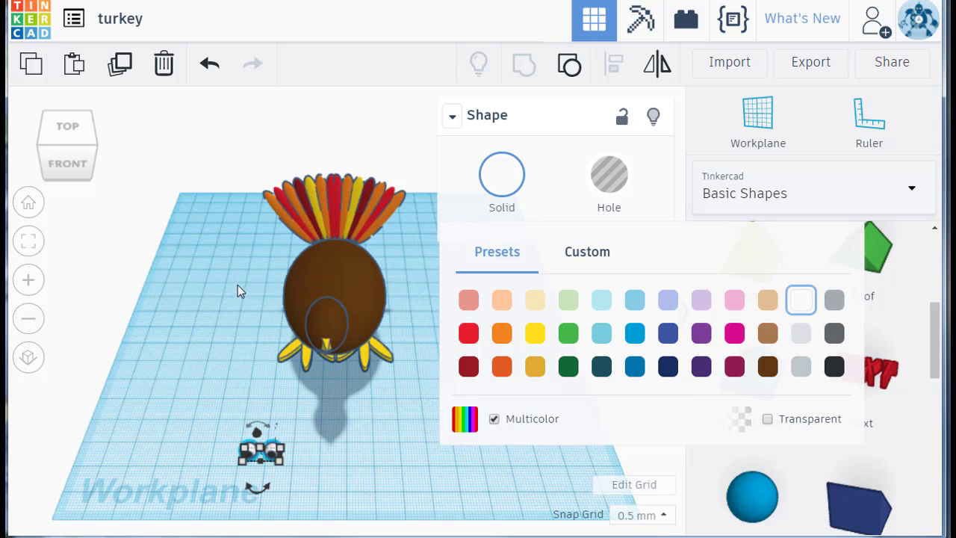
left_click_drag(237, 283, 316, 276)
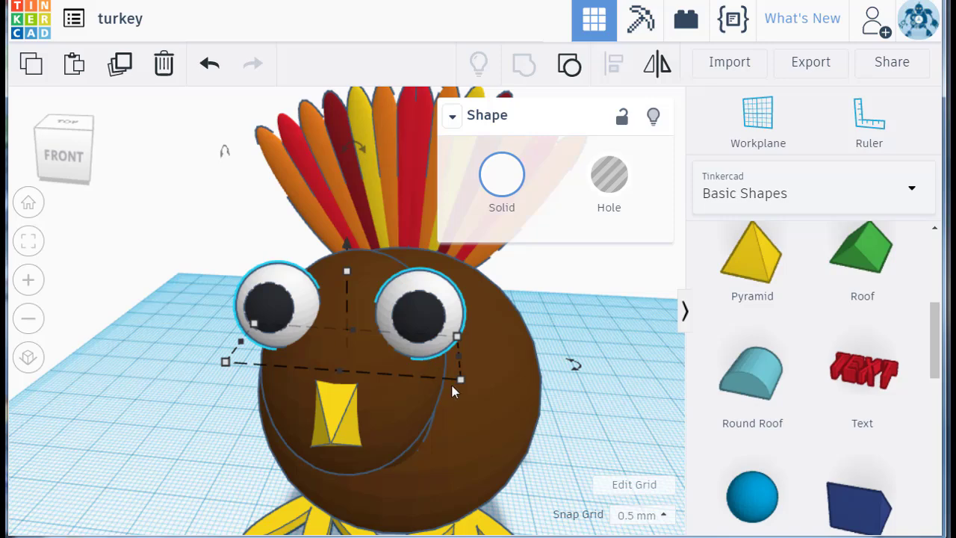
left_click_drag(460, 378, 417, 355)
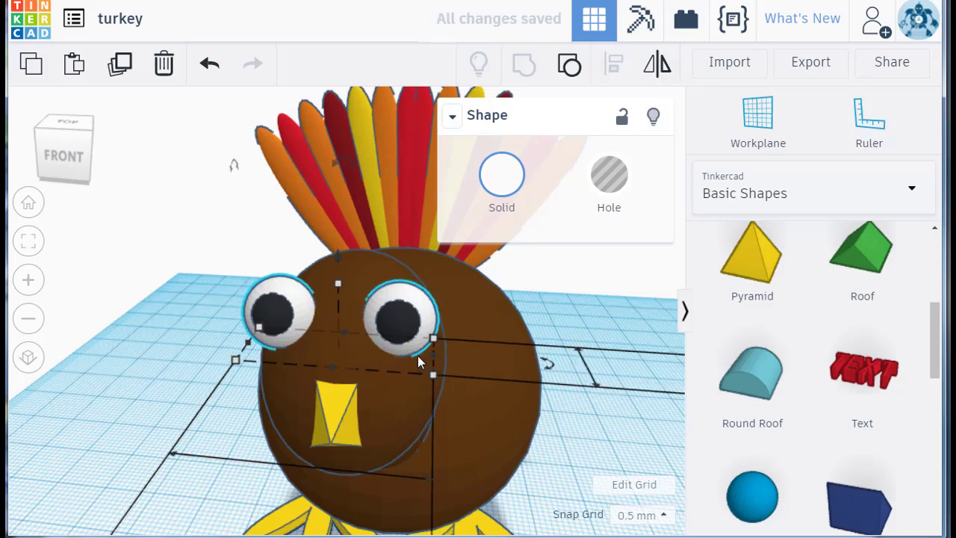
key("Right")
key("Down")
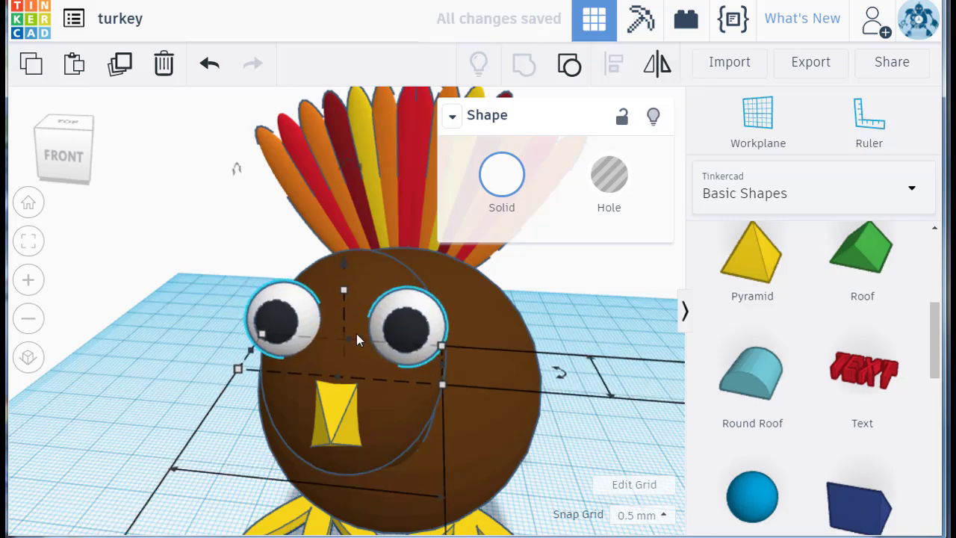
key("Down")
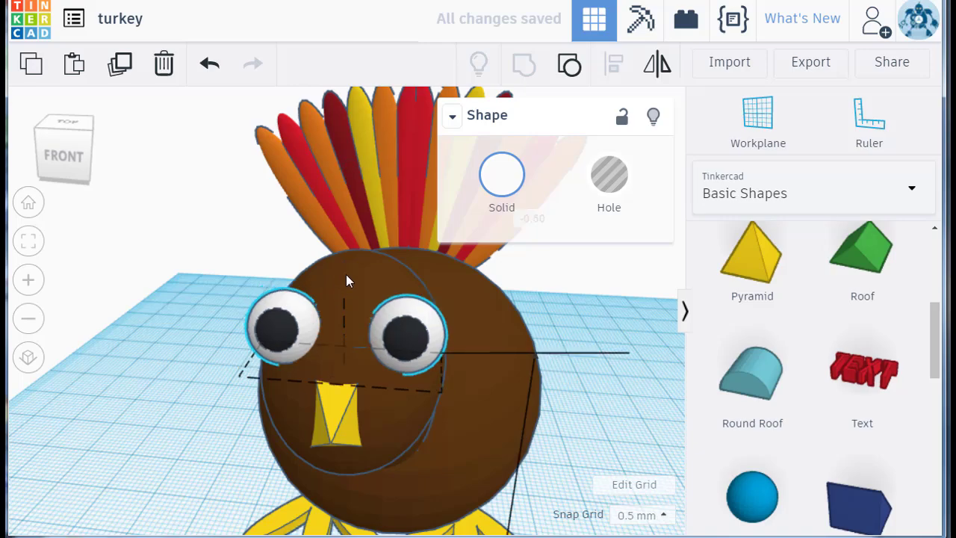
Step: Add a sphere on the workplane in front of the head, flatten it, narrow it to 11 mm and color it red
right_click_drag(221, 453, 128, 439)
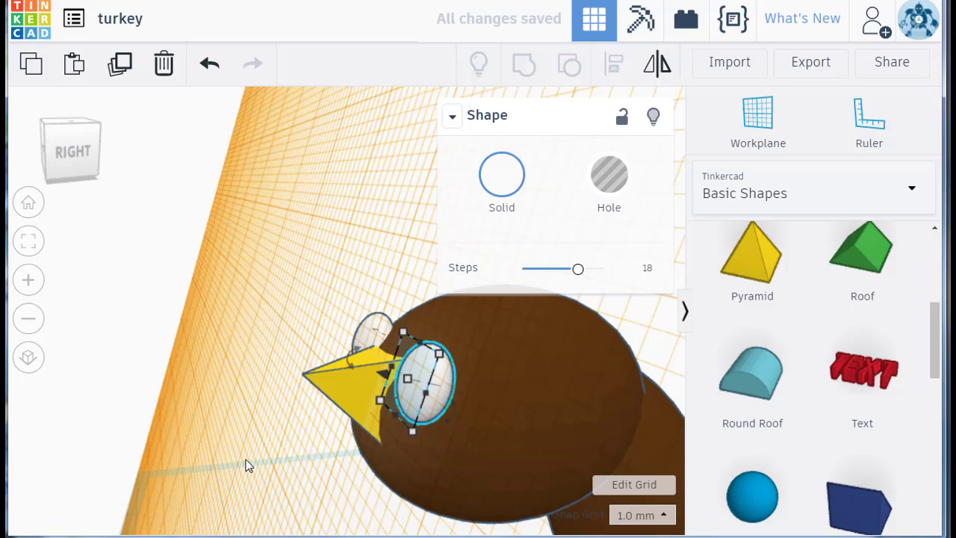
right_click_drag(246, 459, 266, 456)
left_click_drag(721, 493, 295, 442)
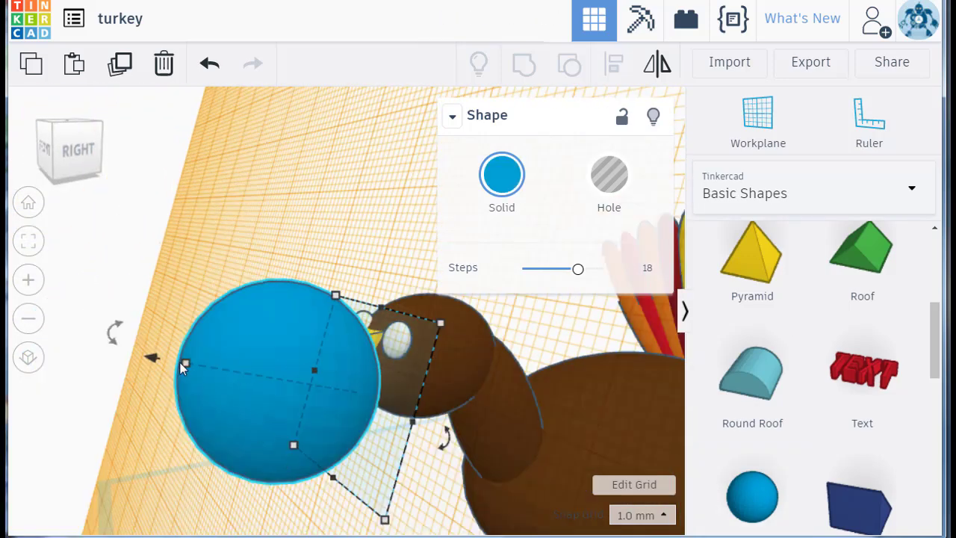
left_click_drag(185, 366, 314, 370)
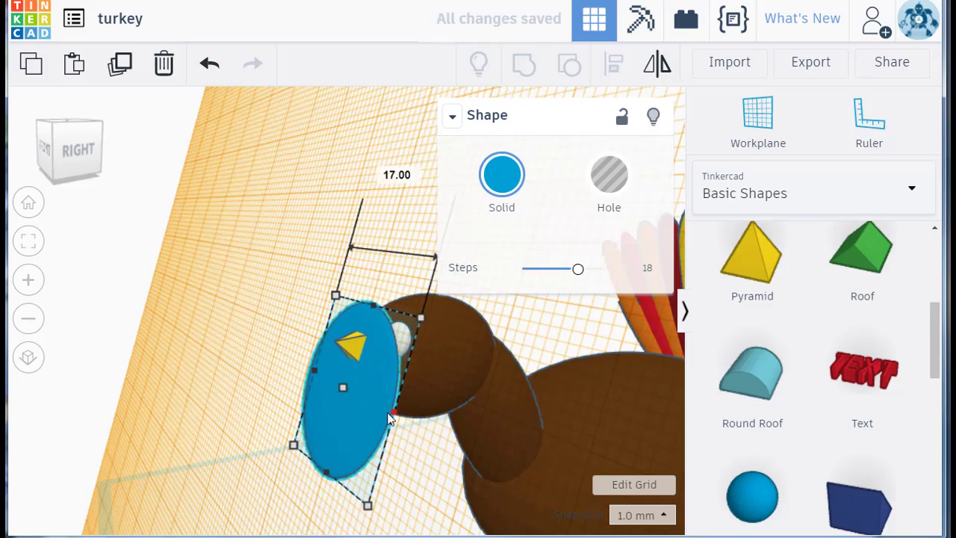
left_click_drag(388, 418, 364, 404)
left_click(502, 174)
left_click(469, 332)
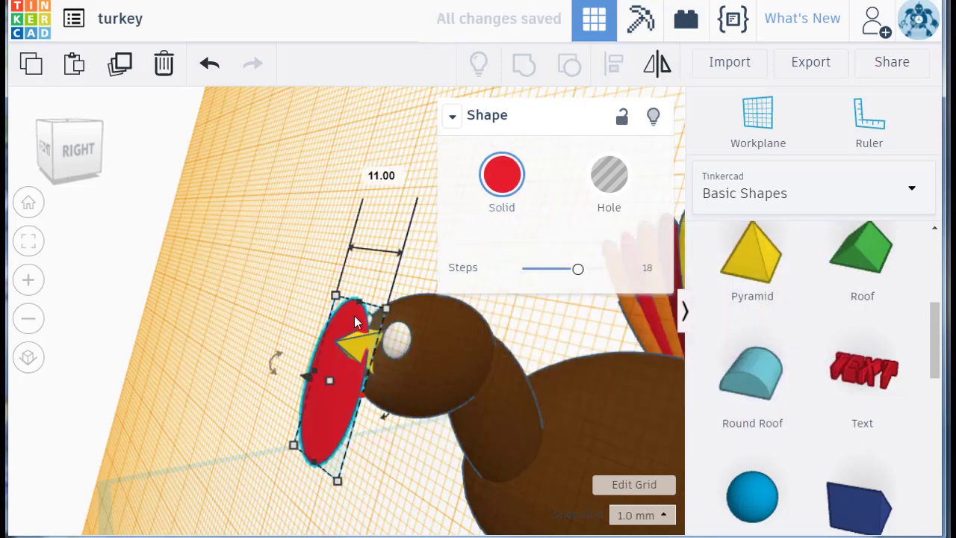
Step: Shorten the red ellipsoid to 14 mm and move it back beneath the beak against the head as a wattle
left_click_drag(346, 337, 339, 352)
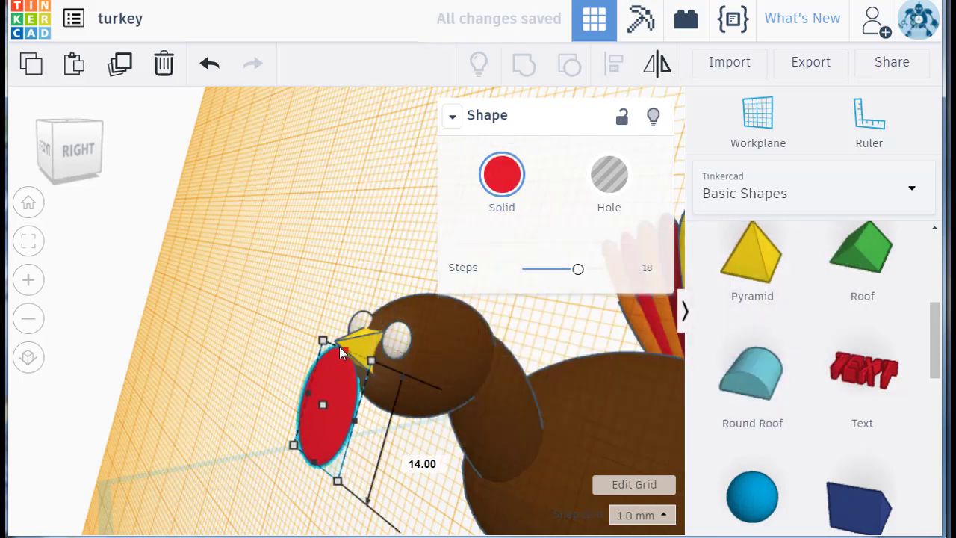
left_click_drag(333, 416, 347, 412)
left_click(323, 417)
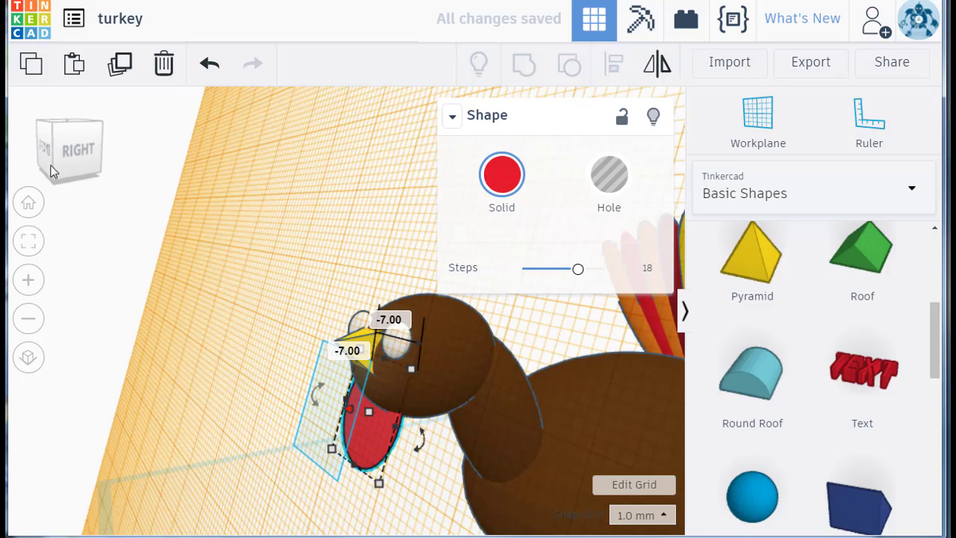
left_click(39, 165)
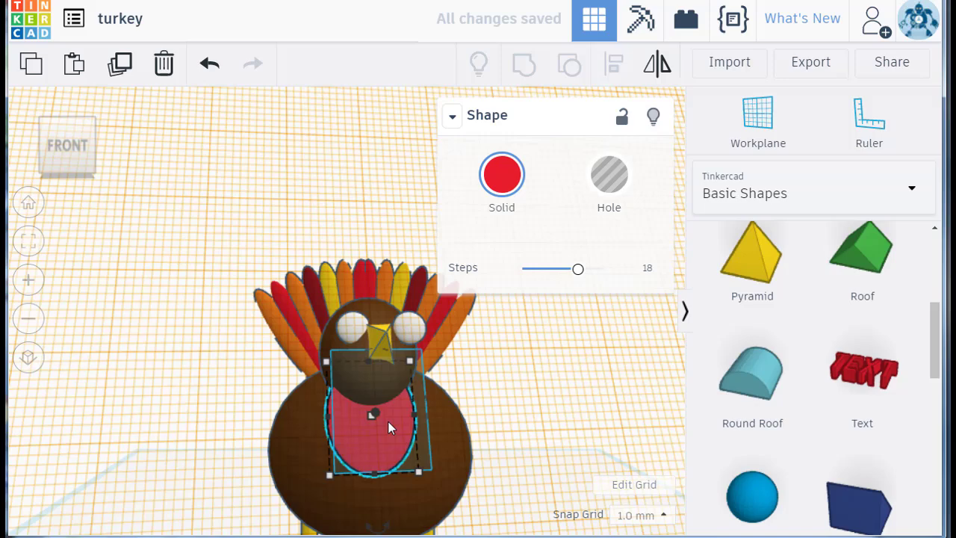
Step: Make the red wattle narrower, centered below the beak, and return the workplane to the base grid
key("ctrl+z")
key("ctrl+z")
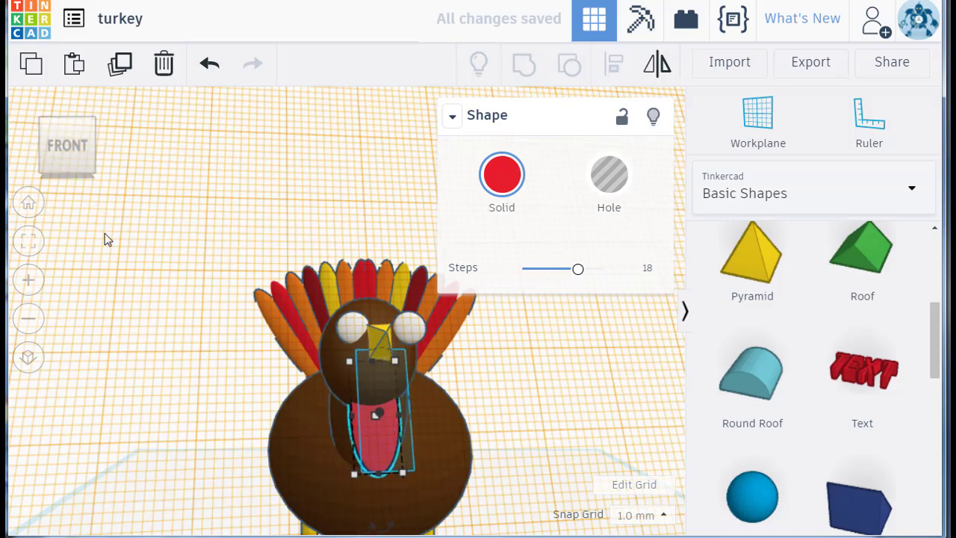
left_click(69, 127)
mouse_move(241, 309)
right_mouse_down()
mouse_move(231, 296)
mouse_move(231, 335)
mouse_move(274, 316)
mouse_move(232, 312)
right_mouse_up()
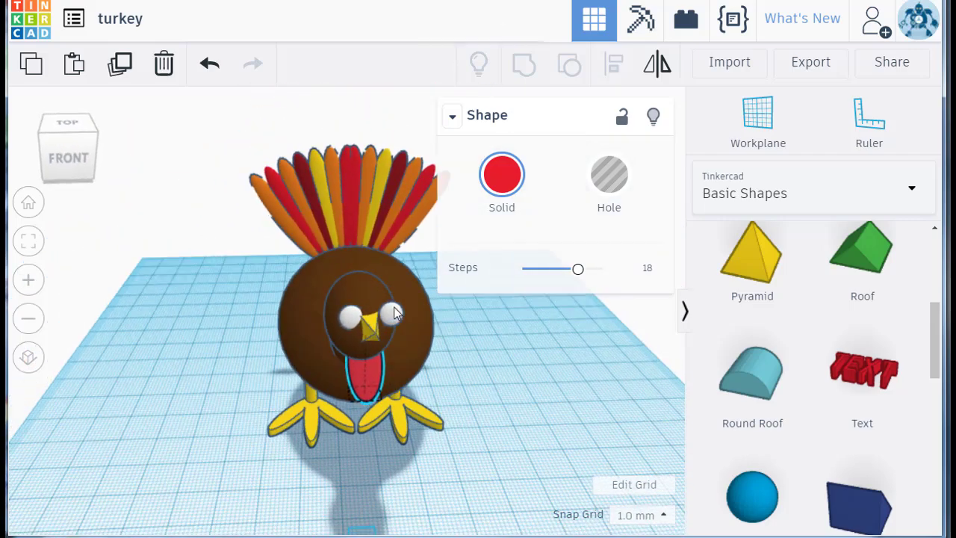
left_click(394, 321)
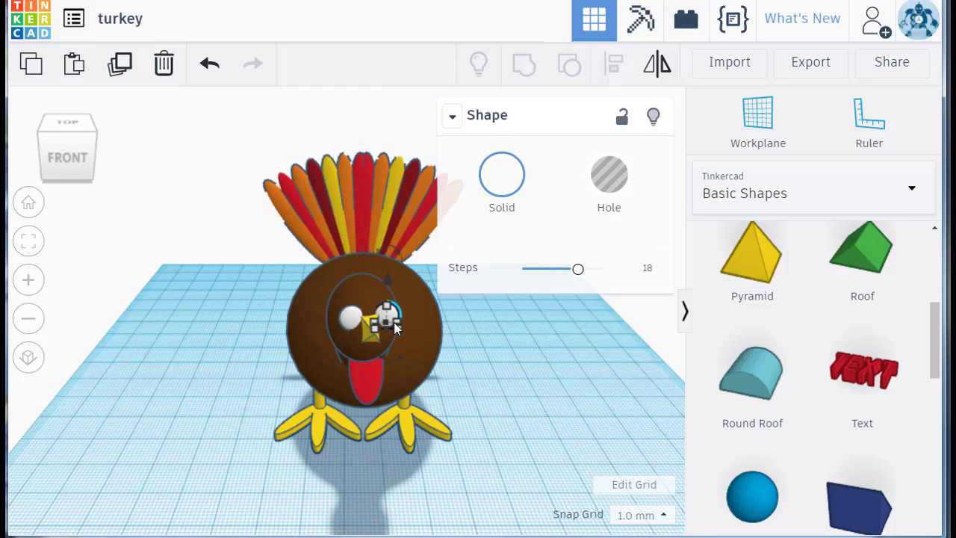
right_click_drag(142, 391, 609, 371)
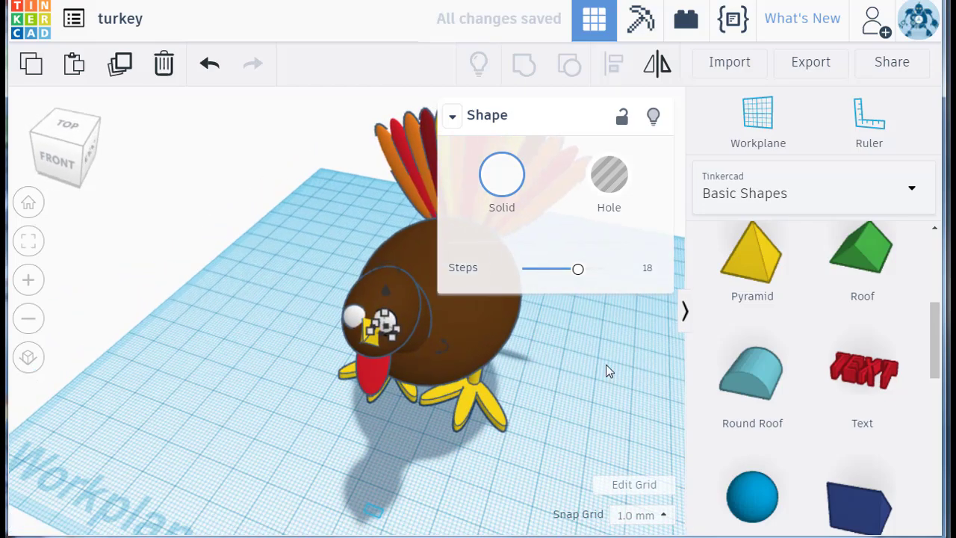
Step: Add 3D text in front of the turkey reading "Happy" in red and "Thanksgiving" in orange
left_click_drag(857, 379, 264, 456)
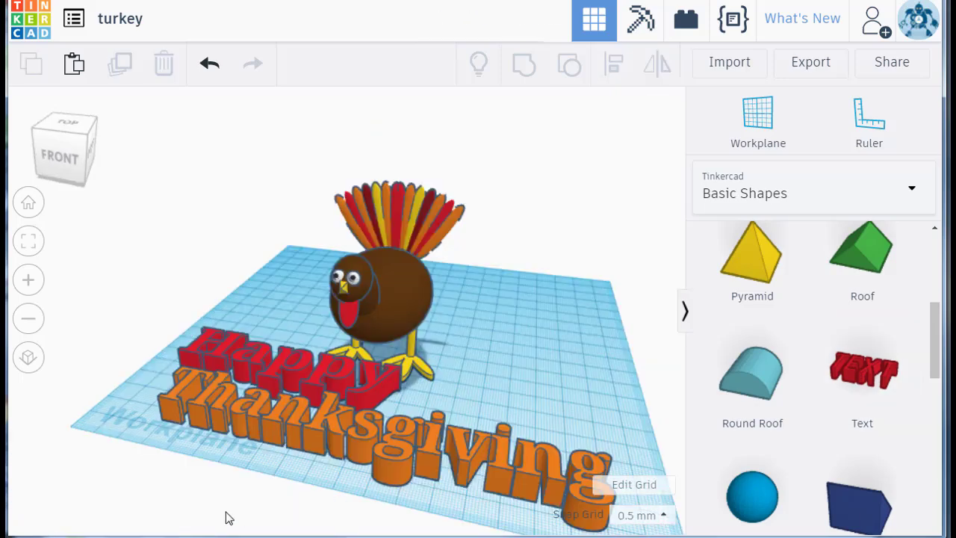
right_click_drag(454, 427, 462, 367)
scroll(462, 367, "up", 2)
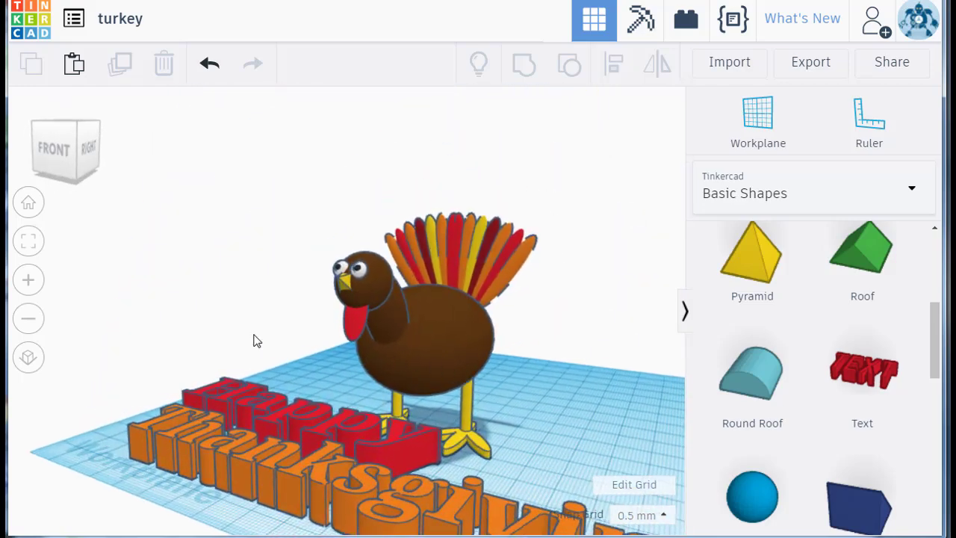
scroll(382, 350, "up", 3)
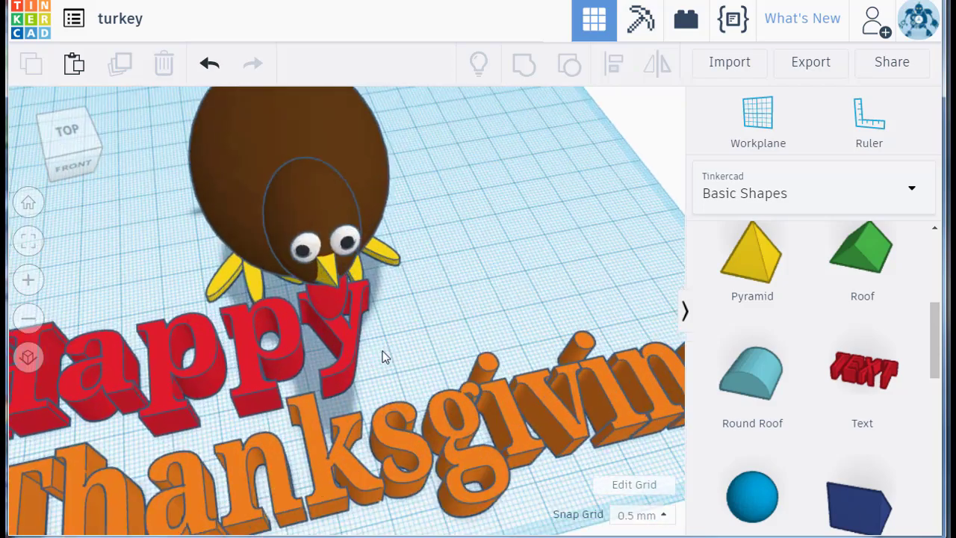